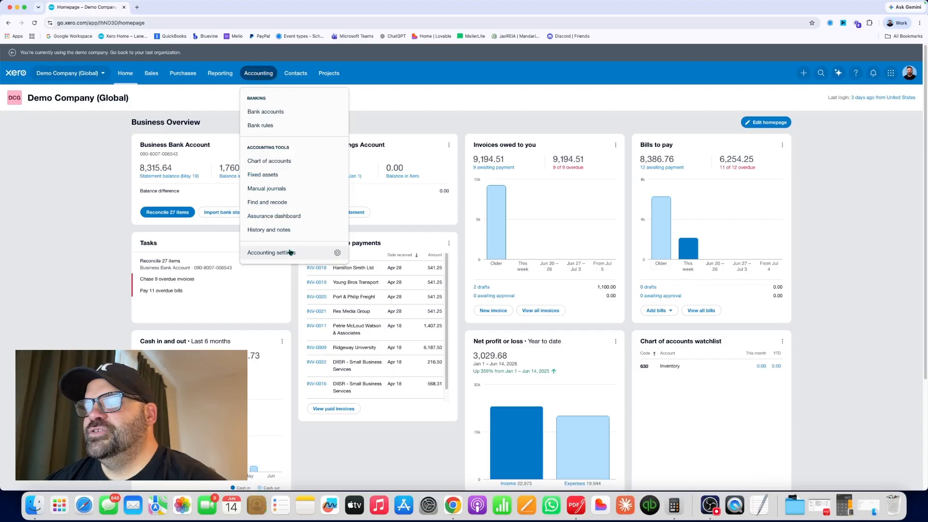
- Add the new rental property's street address as an option of the Property tracking category and save it
{"action": "left_click", "coordinate": [290, 253]}
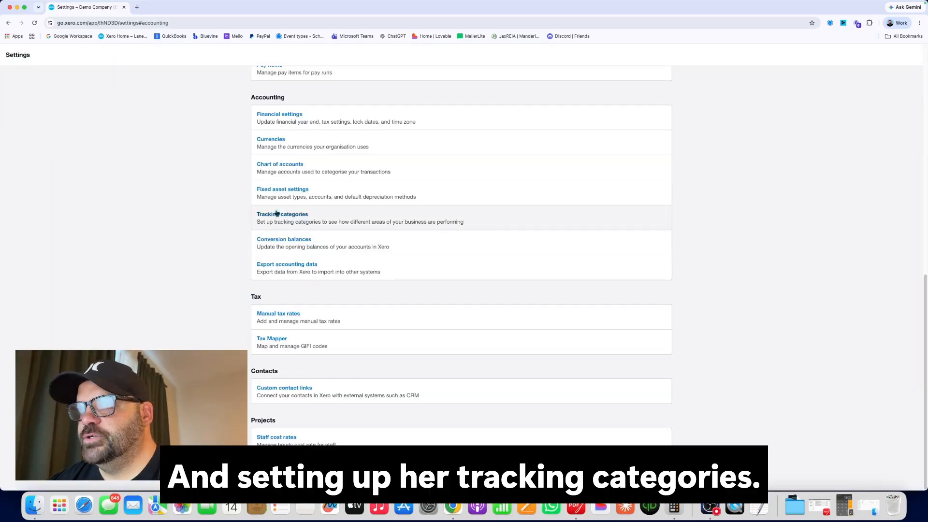
{"action": "left_click", "coordinate": [277, 213]}
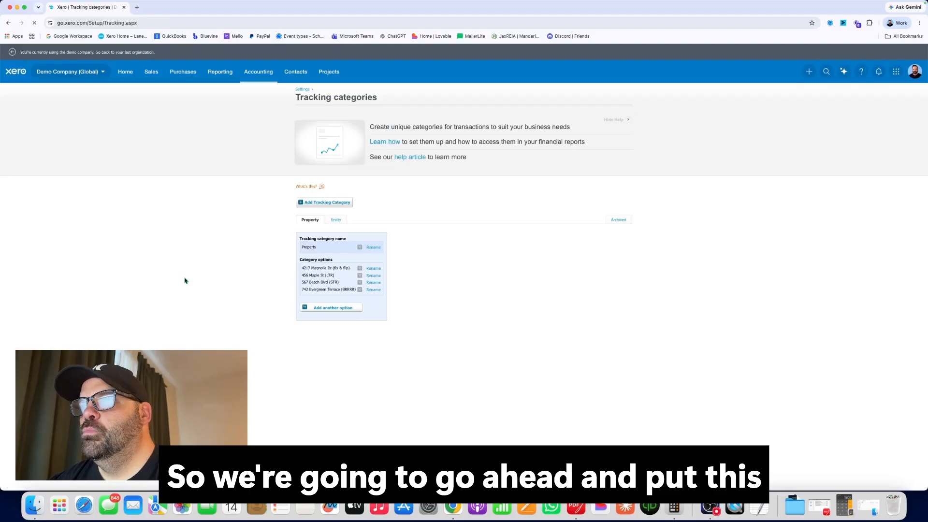
{"action": "left_click", "coordinate": [312, 307]}
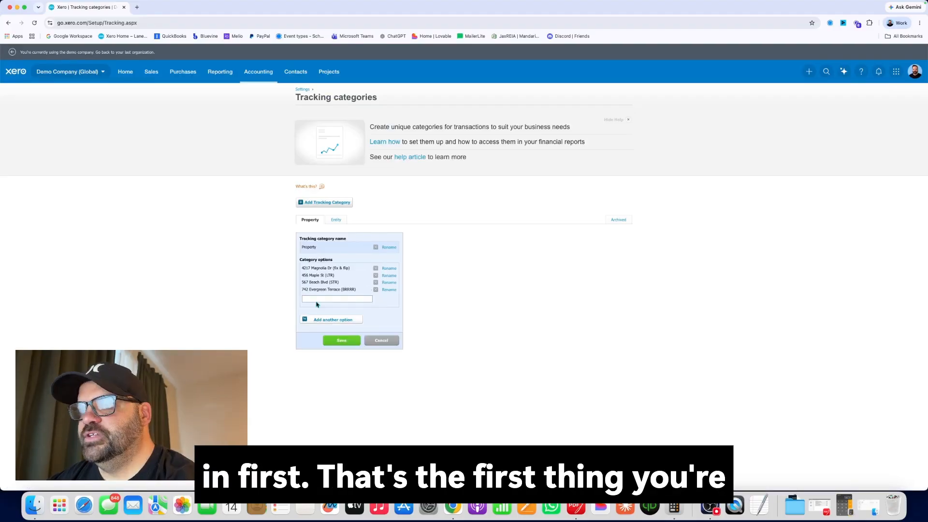
{"action": "type", "text": "104"}
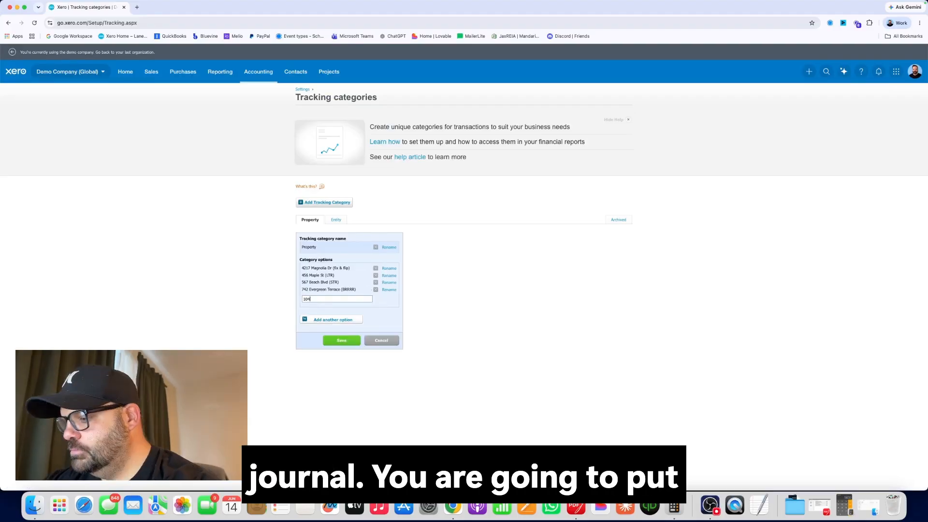
{"action": "type", "text": " Oak"}
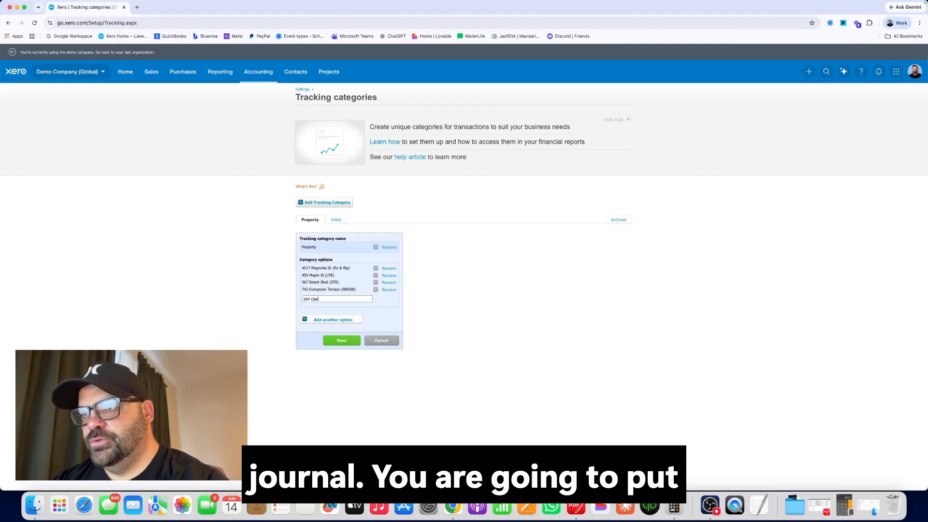
{"action": "type", "text": "ridge Ct"}
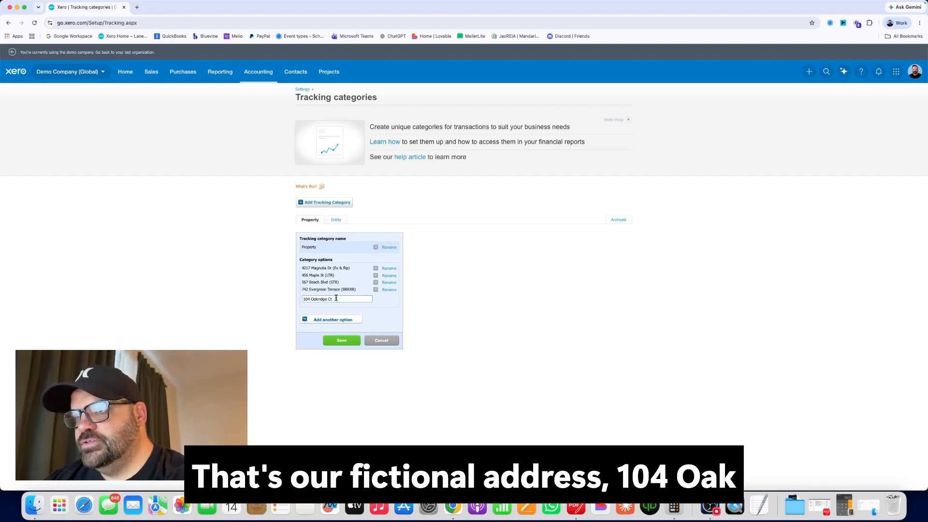
{"action": "left_click", "coordinate": [344, 342]}
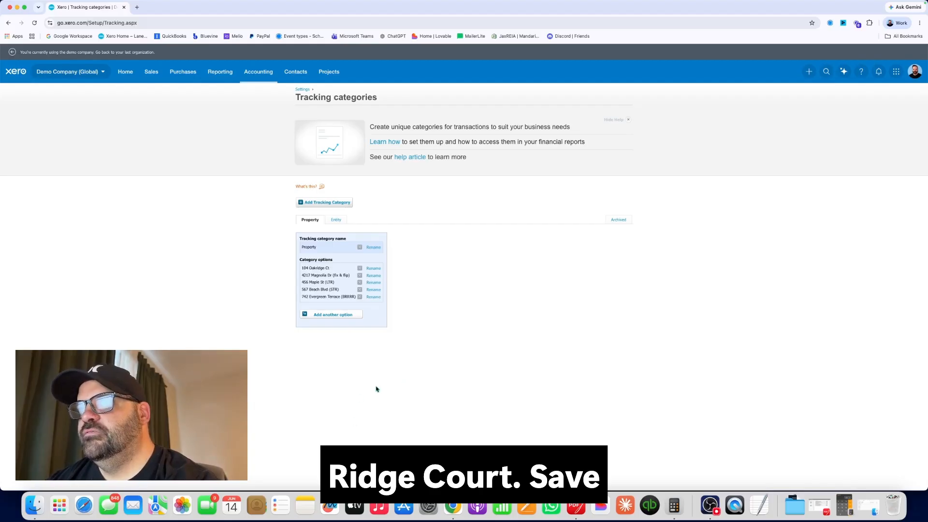
- Start a new manual journal in the accounting tools
{"action": "left_click", "coordinate": [268, 72]}
{"action": "left_click", "coordinate": [286, 187]}
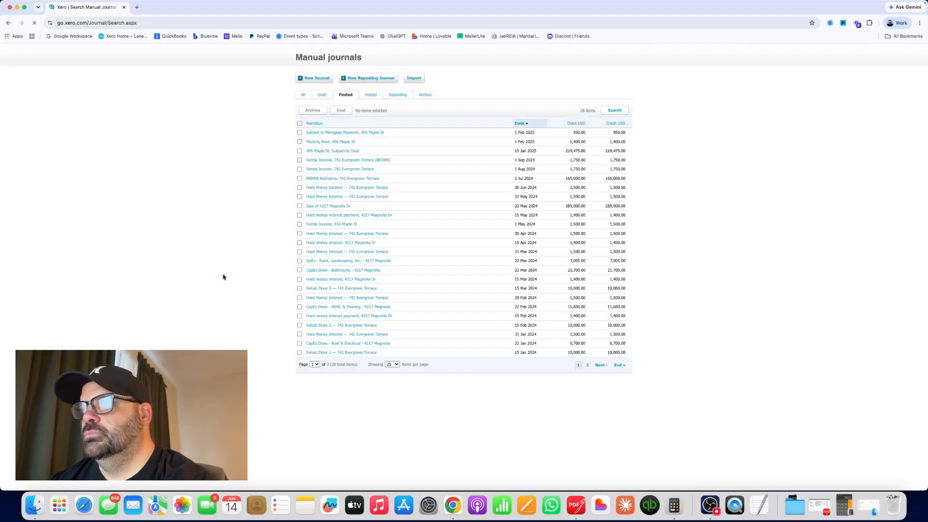
{"action": "left_click", "coordinate": [315, 118]}
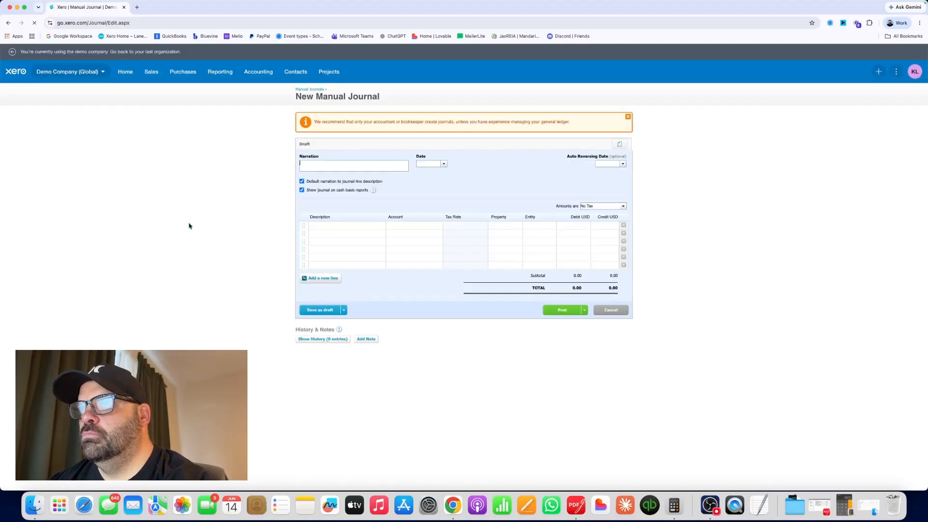
- Set the journal narration to "Purchase of" the new property's address followed by ", LTR", and date it 1 Jan 2024
{"action": "left_click", "coordinate": [328, 162]}
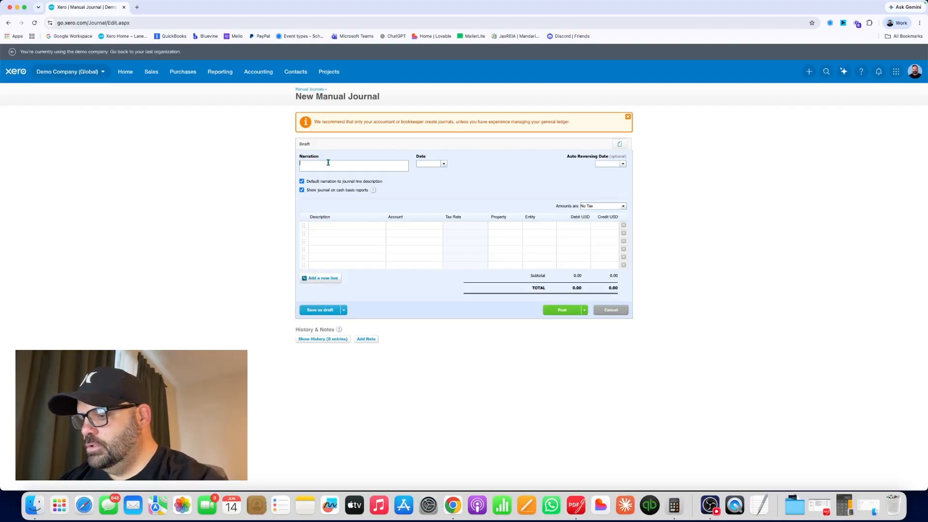
{"action": "type", "text": "Purchase of"}
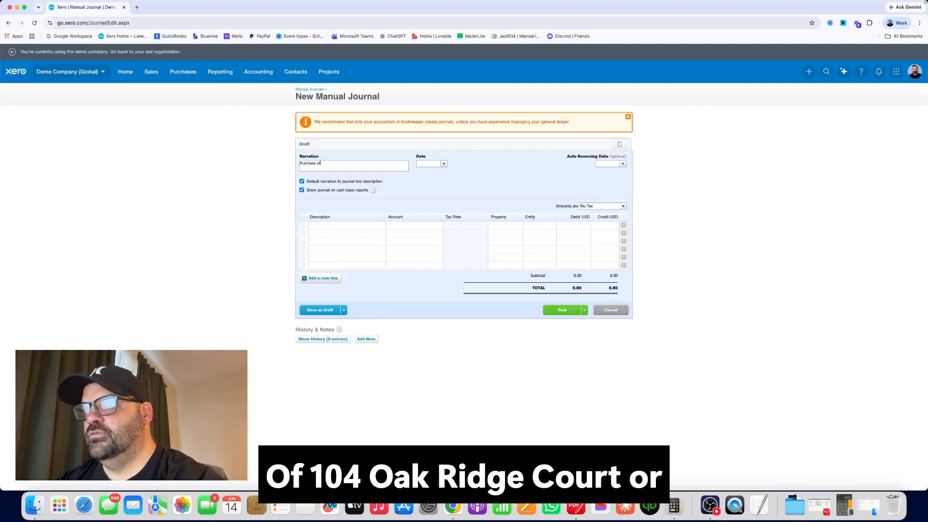
{"action": "type", "text": " 104 Oakridge Ct,"}
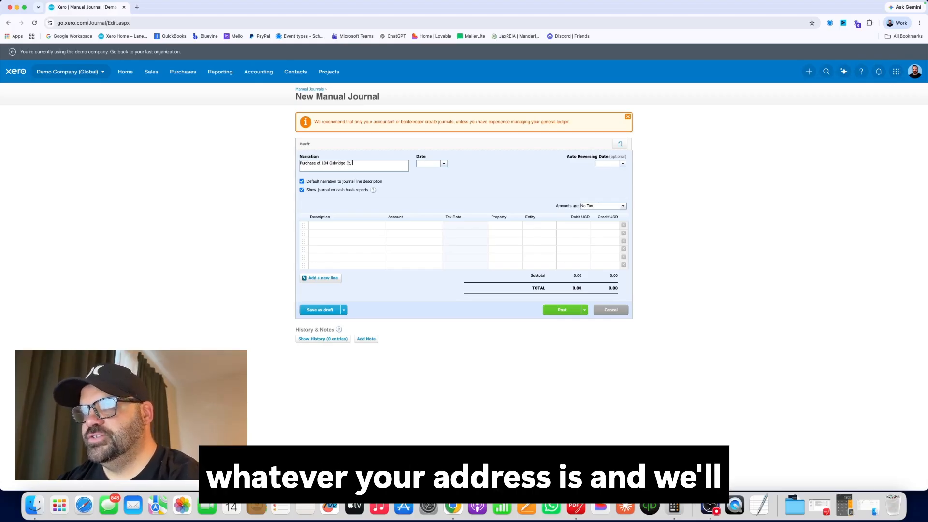
{"action": "type", "text": " LTR"}
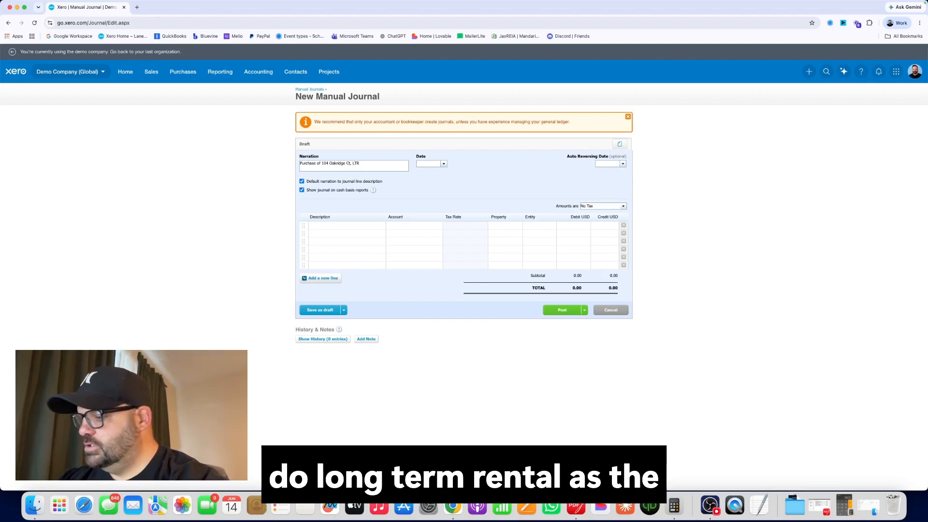
{"action": "type", "text": "1 Jan"}
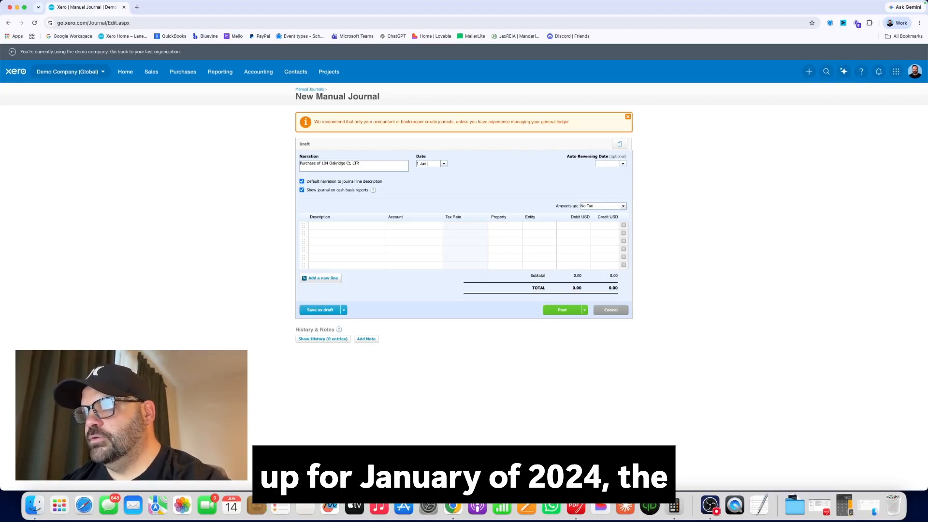
{"action": "type", "text": " 2024"}
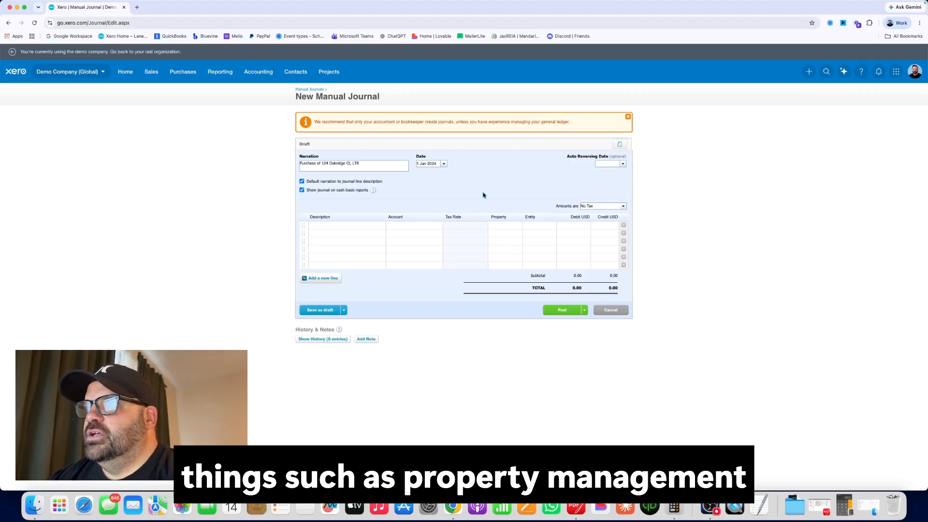
- Clear the default description on the first journal line
{"action": "left_click", "coordinate": [358, 225]}
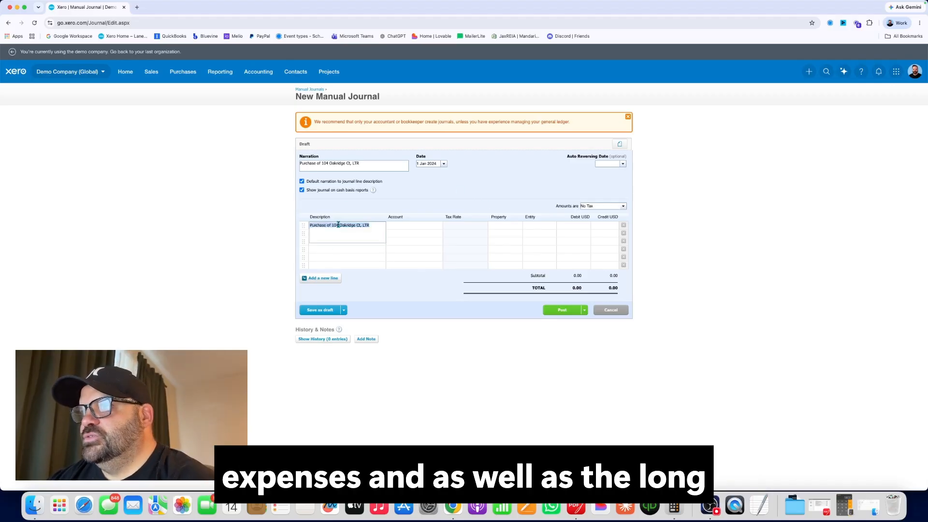
{"action": "key", "text": "BackSpace"}
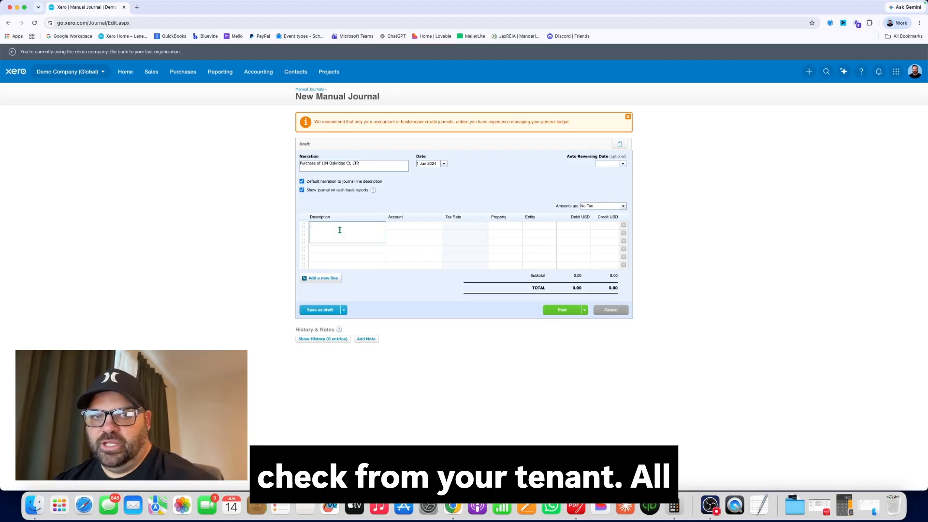
- Switch to the settlement statement PDF, examine the contract sales price and new loan principal, and return to the Xero journal
{"action": "left_click", "coordinate": [822, 506]}
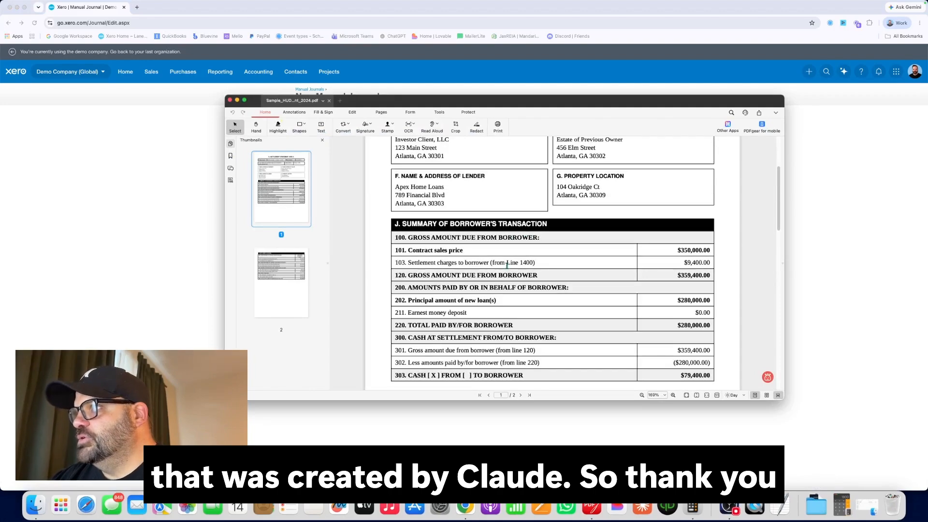
{"action": "scroll", "coordinate": [508, 265], "scroll_direction": "up", "scroll_amount": 5}
{"action": "scroll", "coordinate": [505, 267], "scroll_direction": "down", "scroll_amount": 6}
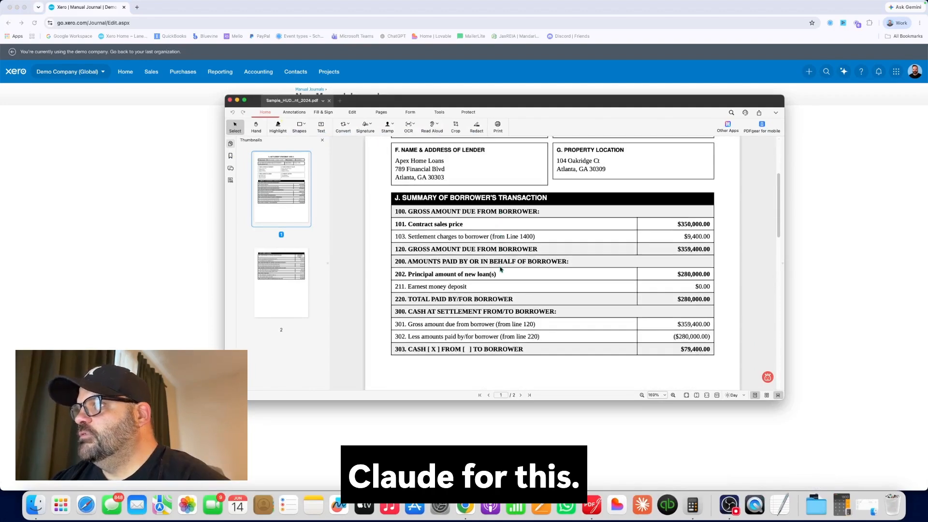
{"action": "scroll", "coordinate": [497, 265], "scroll_direction": "down", "scroll_amount": 1}
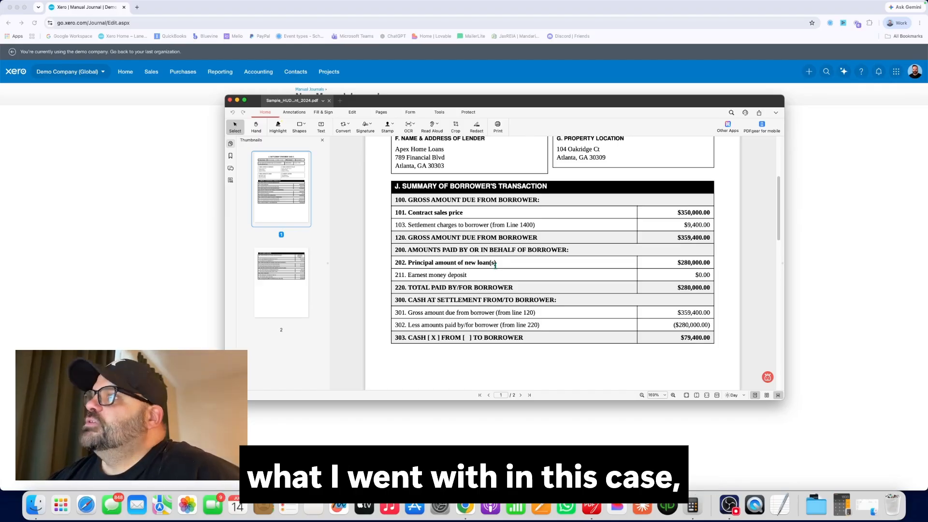
{"action": "left_click_drag", "start_coordinate": [672, 212], "coordinate": [714, 214]}
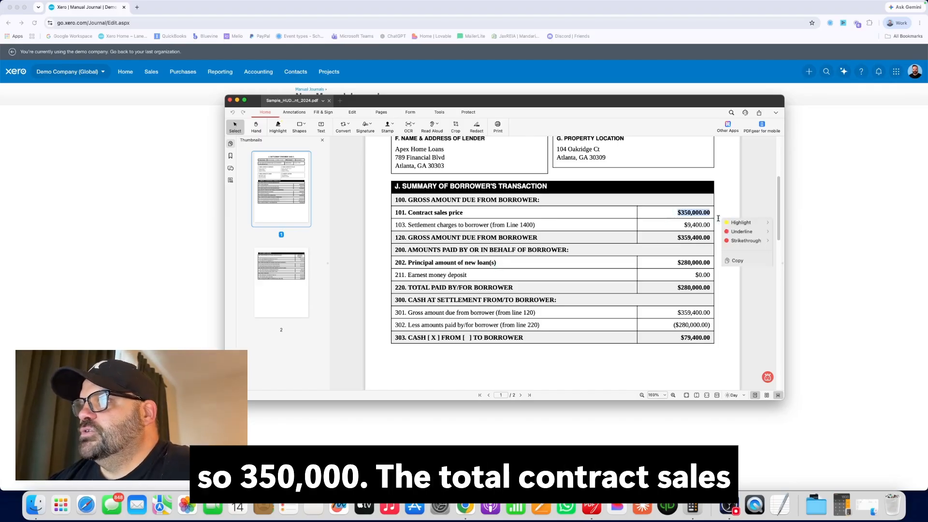
{"action": "left_click", "coordinate": [620, 268]}
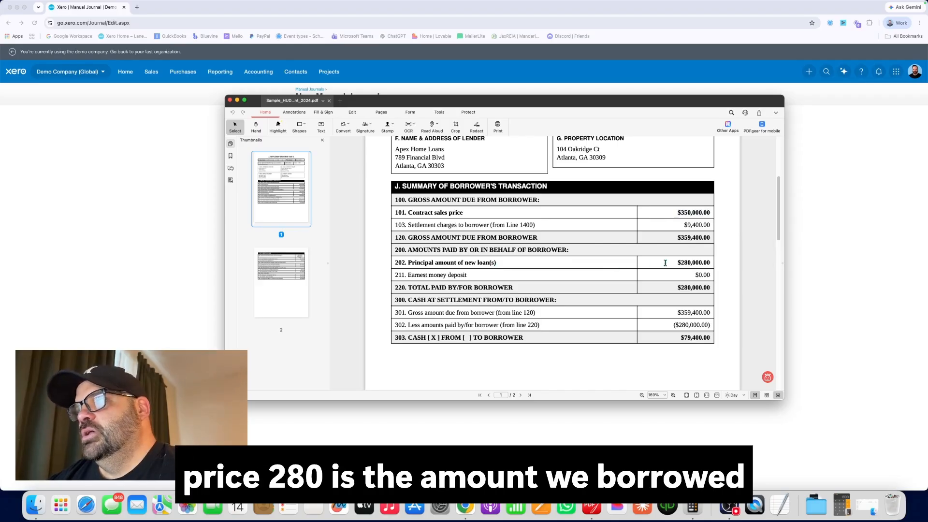
{"action": "left_click_drag", "start_coordinate": [671, 262], "coordinate": [710, 262]}
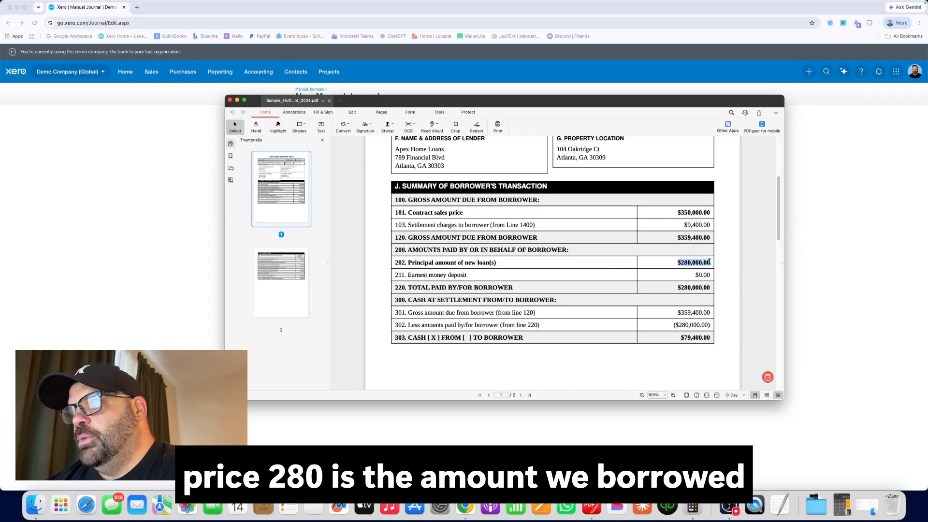
{"action": "left_click", "coordinate": [661, 261]}
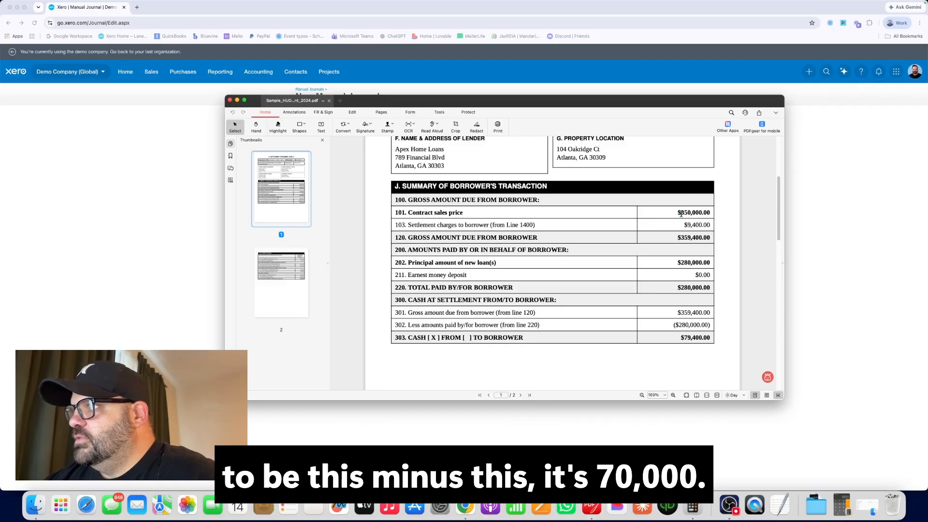
{"action": "left_click", "coordinate": [825, 297]}
- Describe the first journal line as "Real estate - Land" and assign it to account 1200 - Land
{"action": "left_click", "coordinate": [333, 225]}
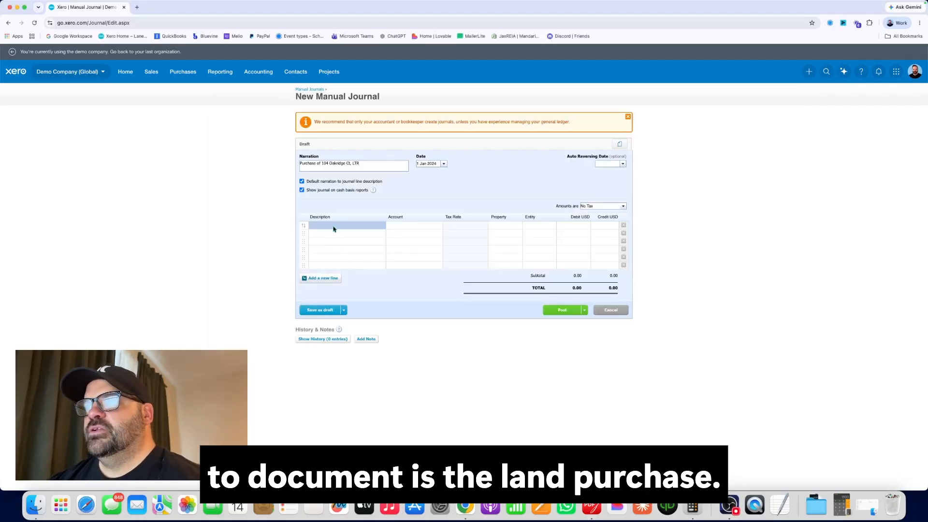
{"action": "type", "text": "Real "}
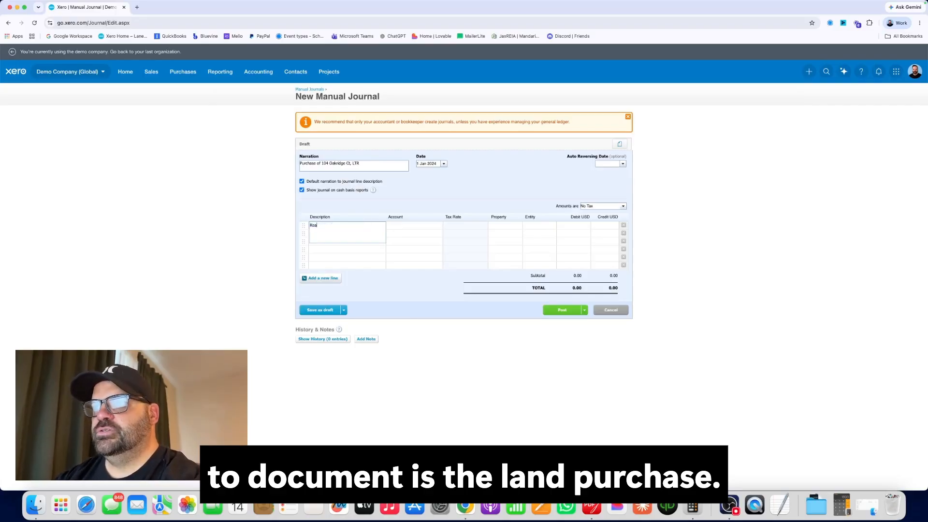
{"action": "type", "text": "estate - Land"}
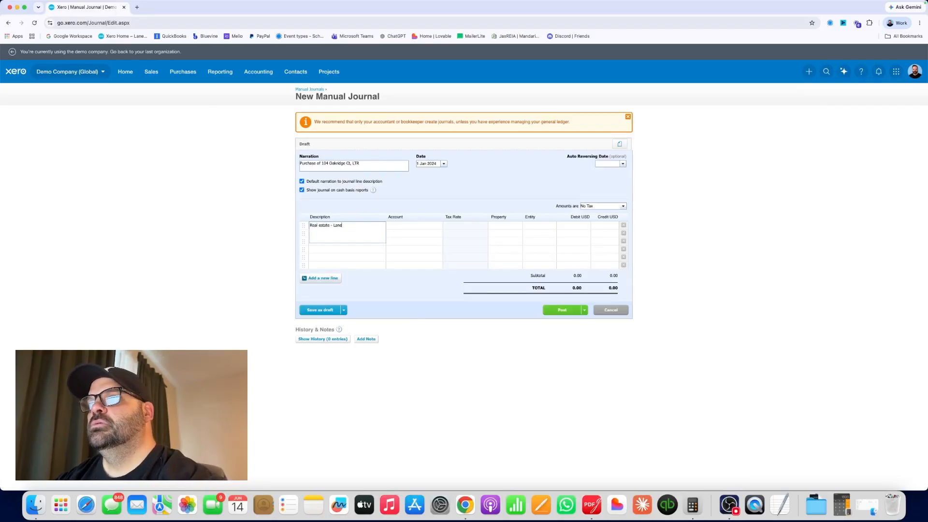
{"action": "key", "text": "Tab"}
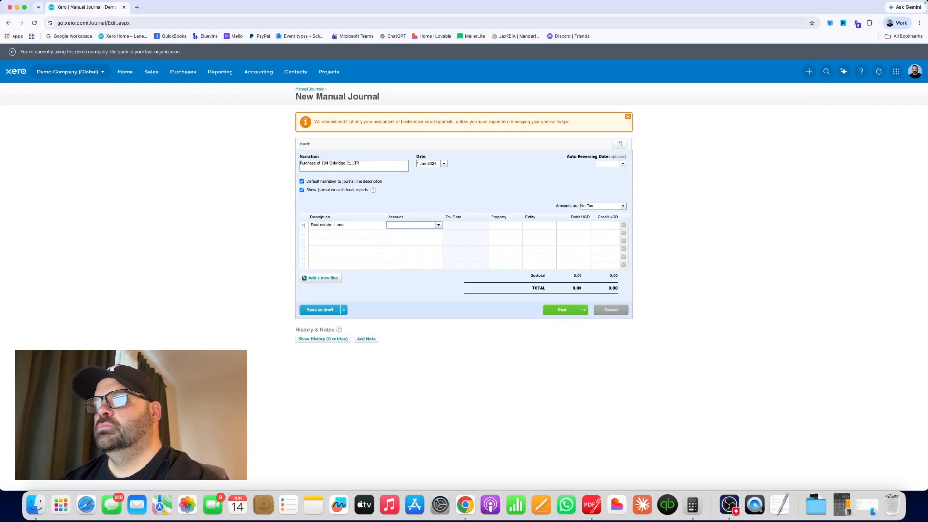
{"action": "key", "text": "shift+Tab"}
{"action": "key", "text": "Right"}
{"action": "key", "text": "Tab"}
{"action": "type", "text": "land"}
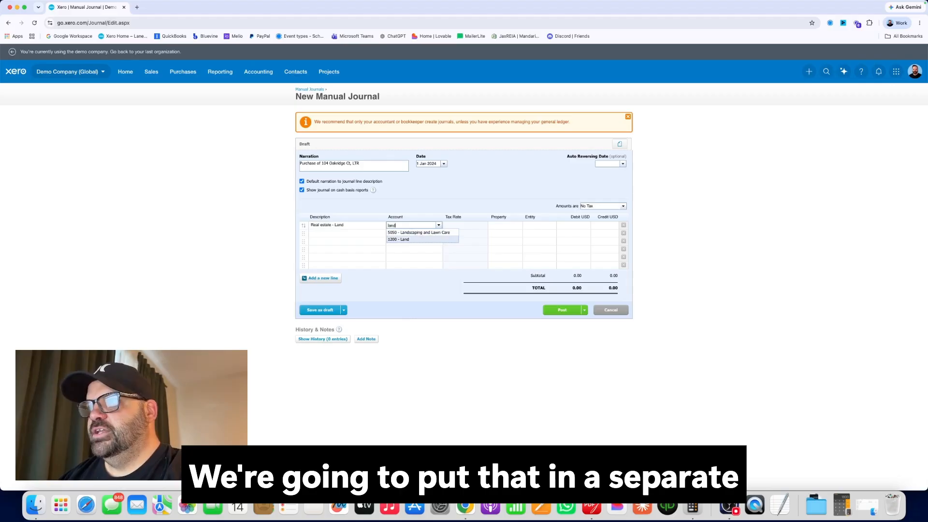
{"action": "key", "text": "Tab"}
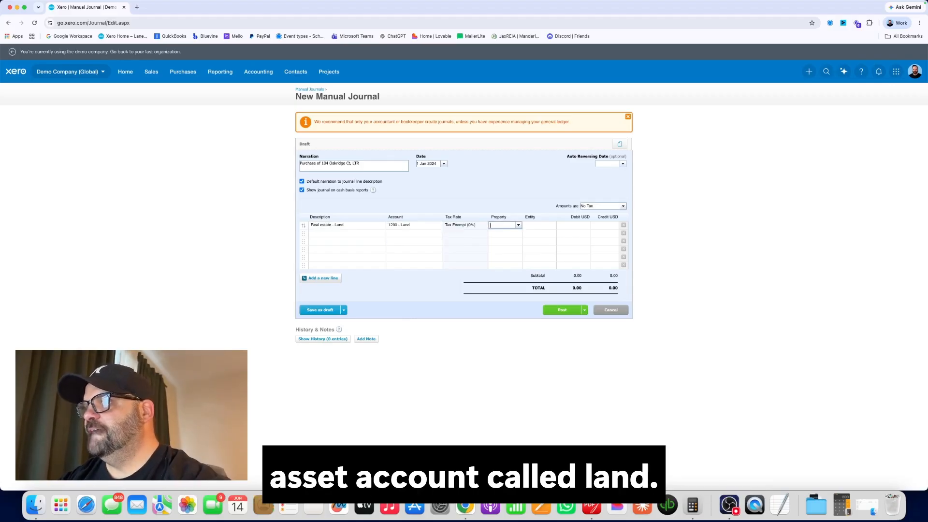
- Assign the land line to the new property and entity Acme LLC, with a debit of 70,000
{"action": "type", "text": "104 Oakridge Ct"}
{"action": "key", "text": "Tab"}
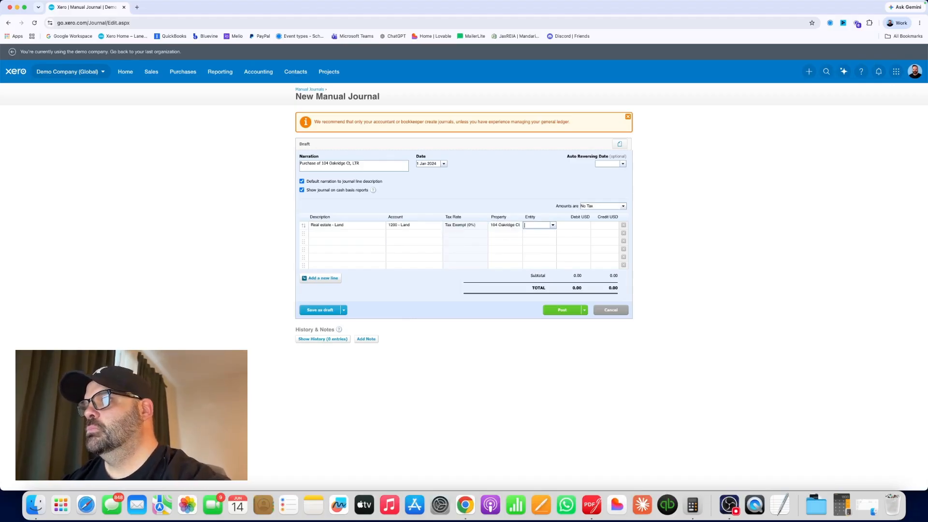
{"action": "type", "text": "Acme LLC"}
{"action": "key", "text": "Tab"}
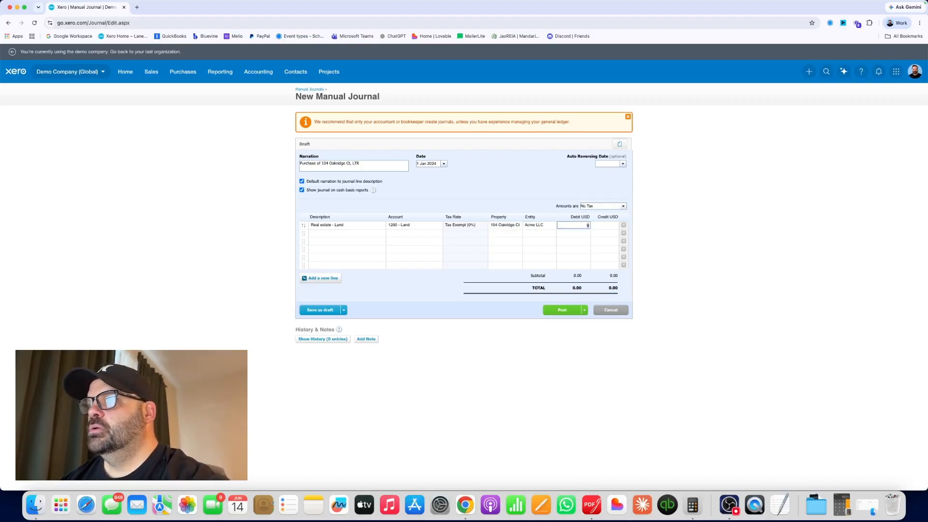
{"action": "type", "text": "70000"}
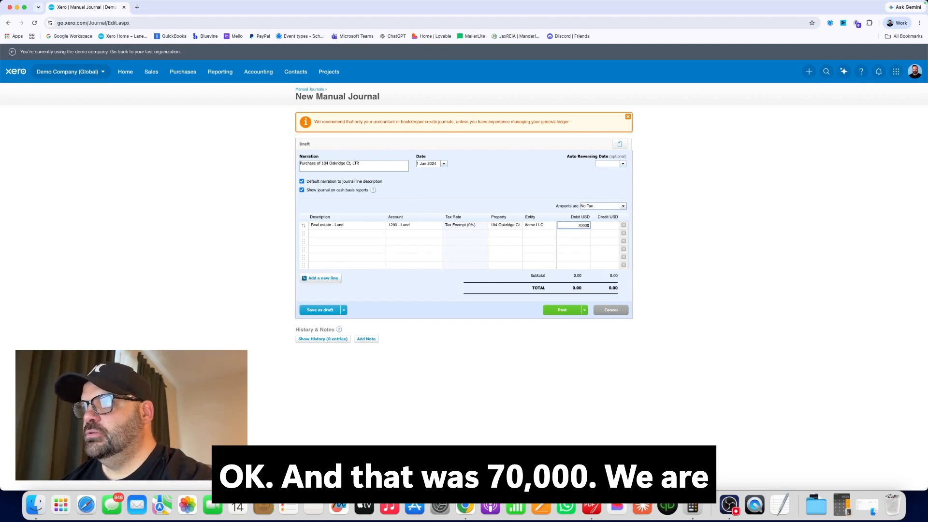
{"action": "key", "text": "Tab"}
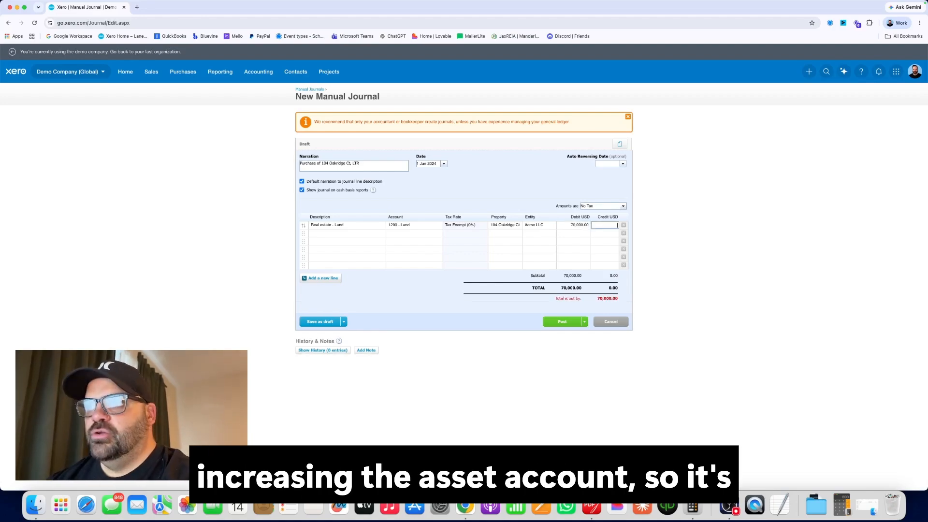
- Describe the second journal line as "Real estate - Building" and assign it to the Buildings and Improvements account
{"action": "left_click", "coordinate": [340, 236]}
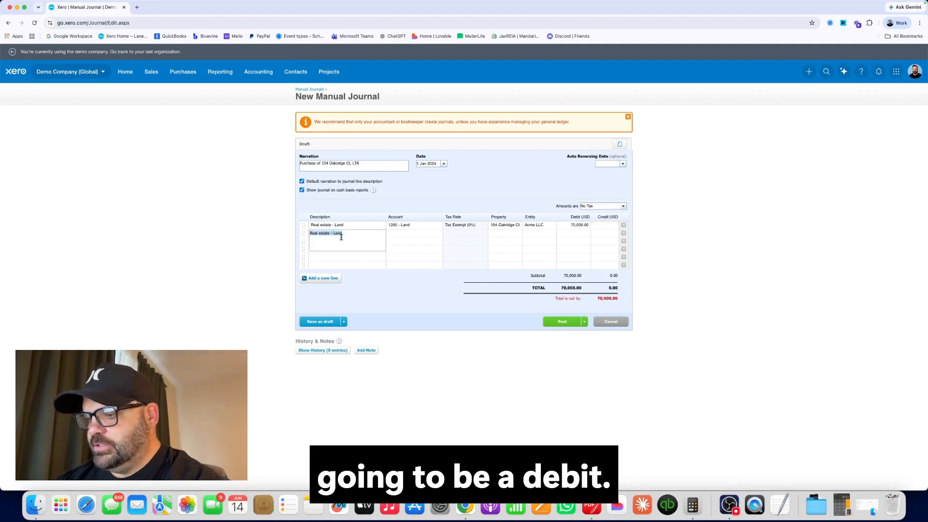
{"action": "key", "text": "Right"}
{"action": "type", "text": "Building"}
{"action": "key", "text": "Tab"}
{"action": "type", "text": "b"}
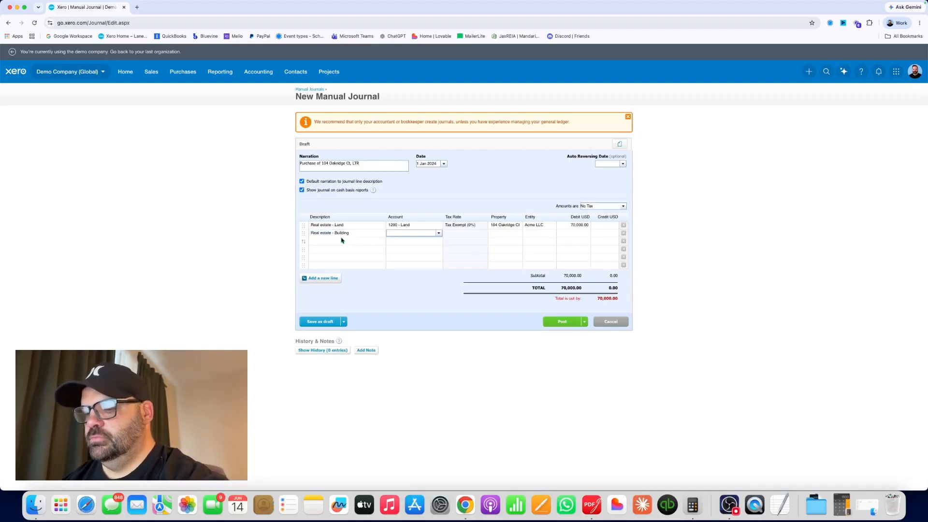
{"action": "key", "text": "Tab"}
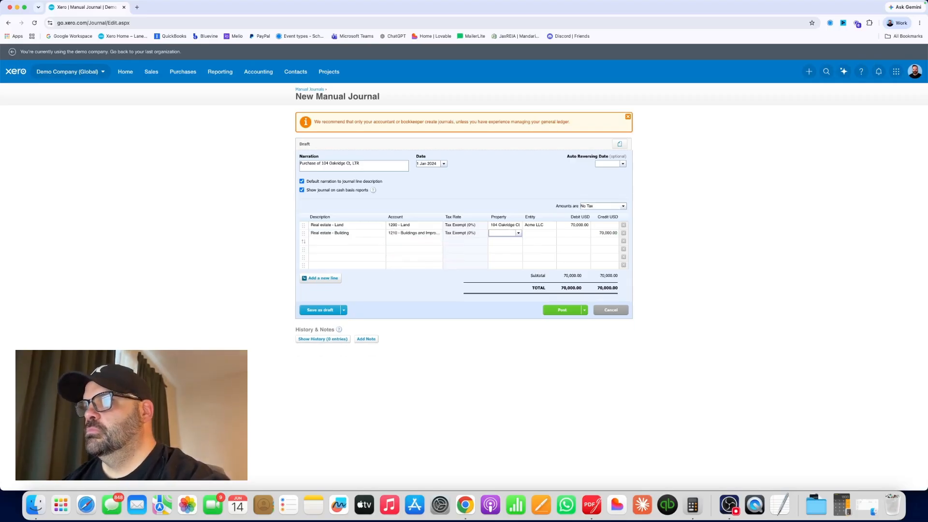
- Assign the building line to the new property and entity Acme LLC, with a debit of 280,000 and no credit
{"action": "type", "text": "104 Oakridge Ct"}
{"action": "key", "text": "Tab"}
{"action": "type", "text": "acme"}
{"action": "key", "text": "Tab"}
{"action": "key", "text": "Tab"}
{"action": "key", "text": "BackSpace"}
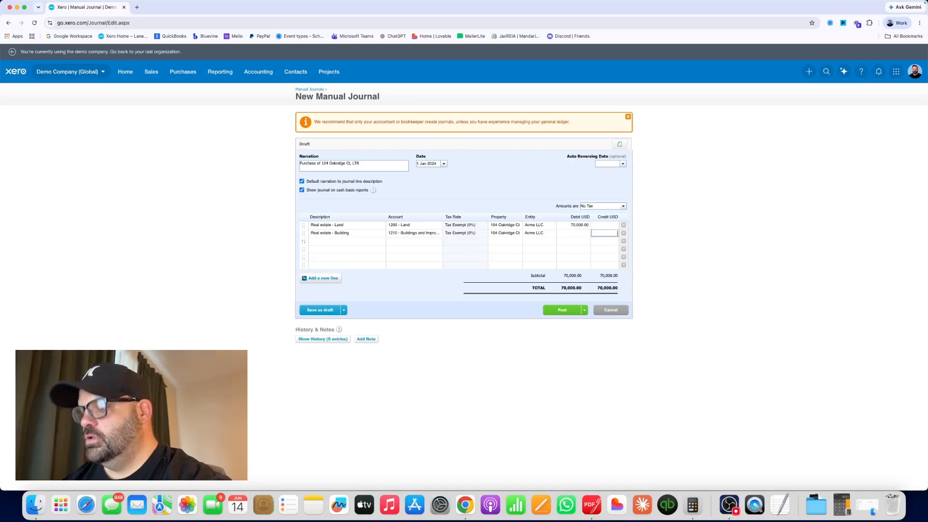
{"action": "key", "text": "shift+Tab"}
{"action": "type", "text": "280"}
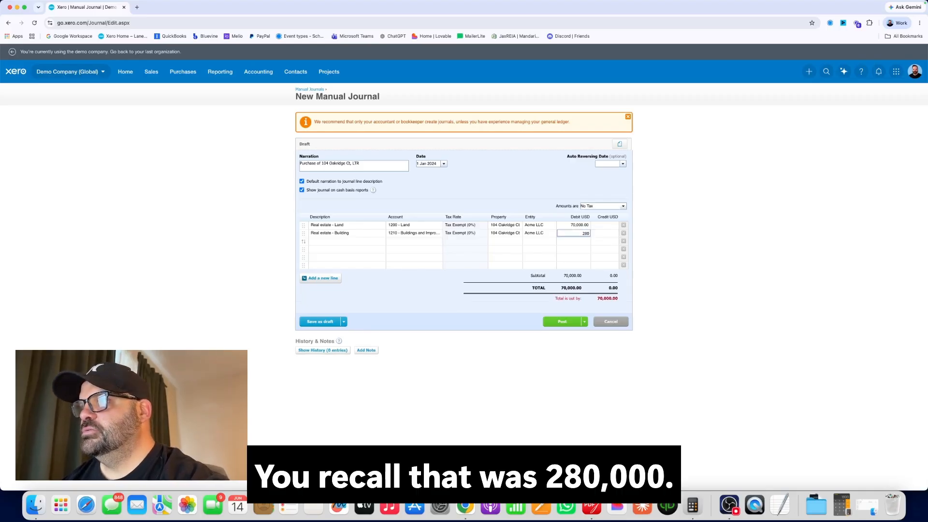
{"action": "type", "text": "000"}
{"action": "key", "text": "Tab"}
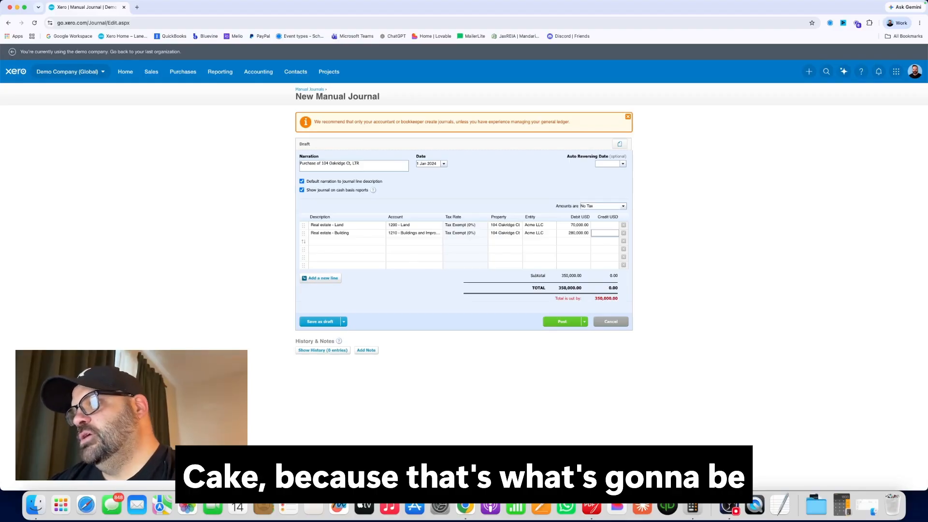
- Clear the third journal line's default description and open Sample_HUD_1_Statement_2024.pdf from the Downloads folder
{"action": "left_click", "coordinate": [318, 245]}
{"action": "key", "text": "BackSpace"}
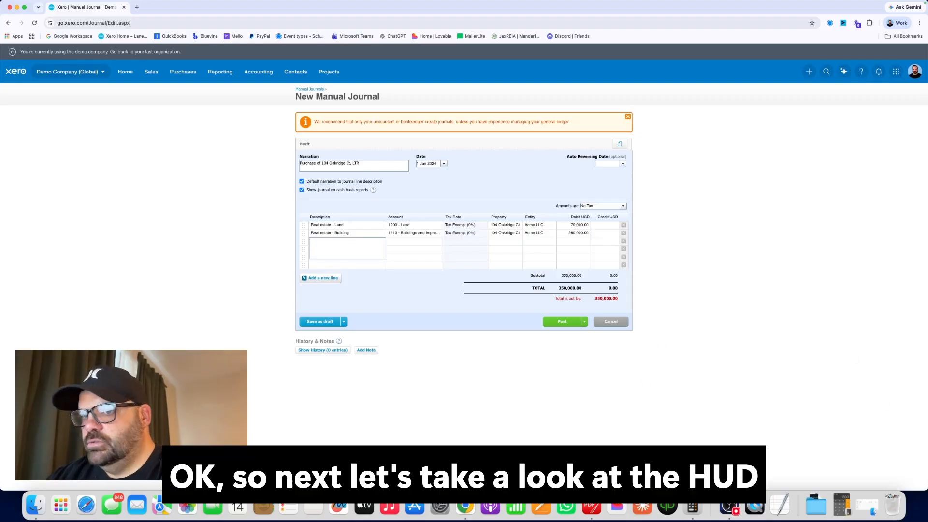
{"action": "left_click", "coordinate": [43, 513]}
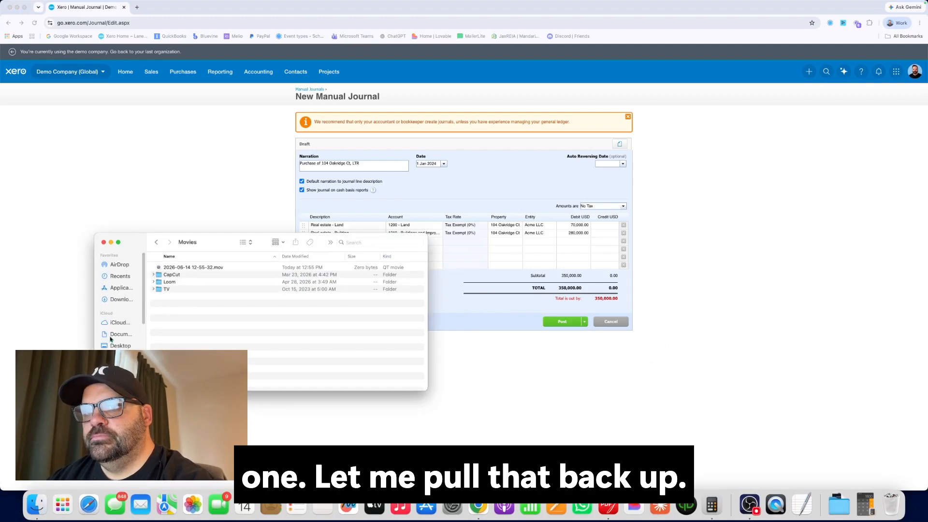
{"action": "left_click", "coordinate": [120, 299]}
{"action": "scroll", "coordinate": [189, 304], "scroll_direction": "down", "scroll_amount": 5}
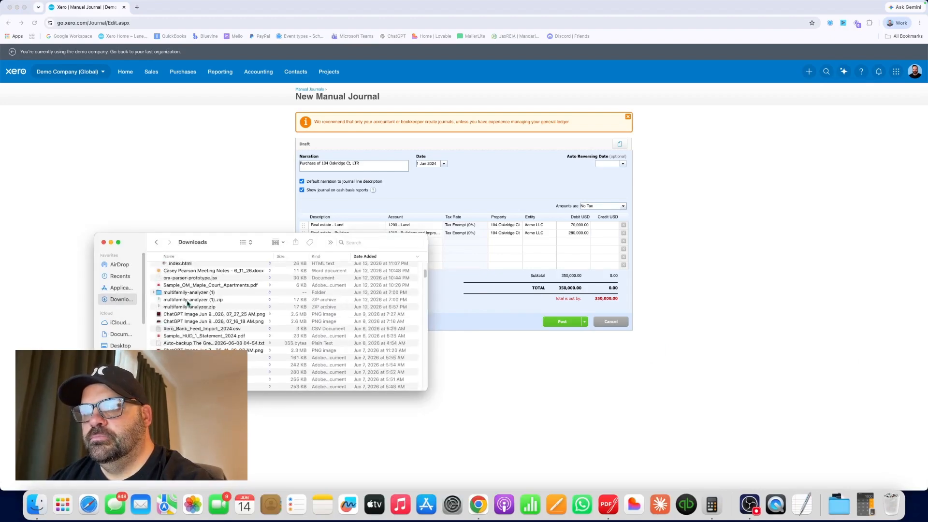
{"action": "scroll", "coordinate": [188, 303], "scroll_direction": "up", "scroll_amount": 8}
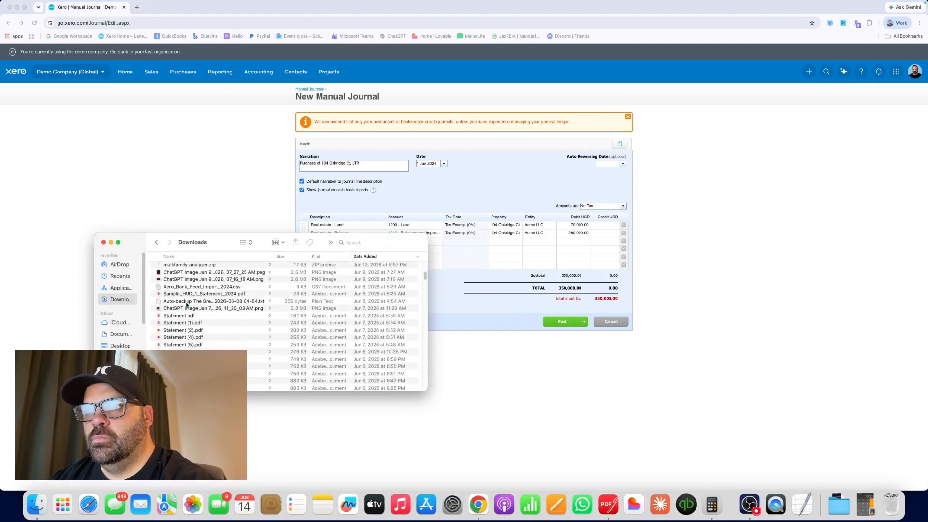
{"action": "double_click", "coordinate": [188, 294]}
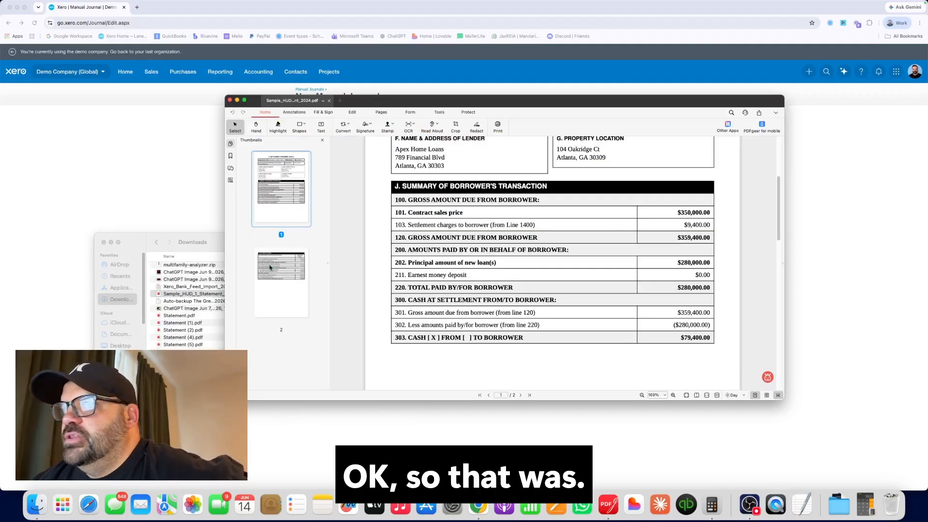
{"action": "left_click", "coordinate": [112, 242]}
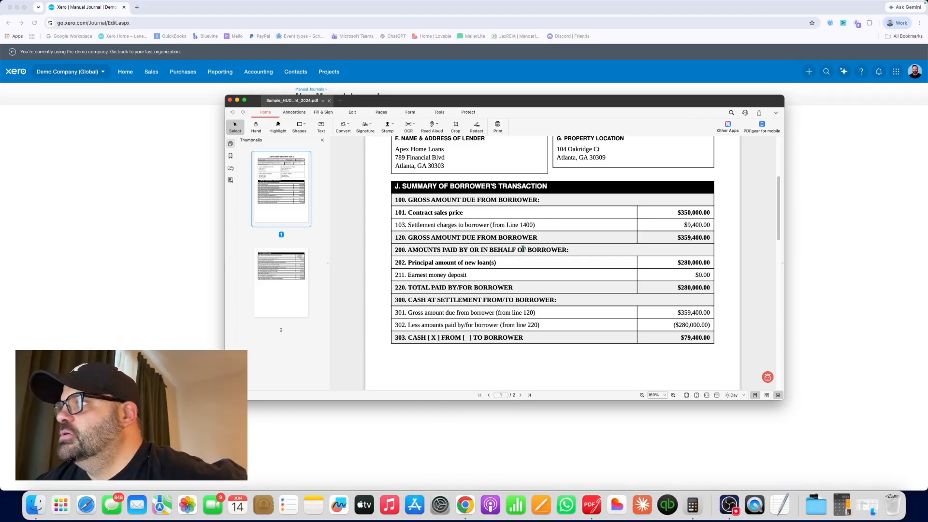
- Examine the title charges for the closing fee and attorney's fees in the settlement statement, and return to the Xero journal
{"action": "scroll", "coordinate": [486, 266], "scroll_direction": "down", "scroll_amount": 10}
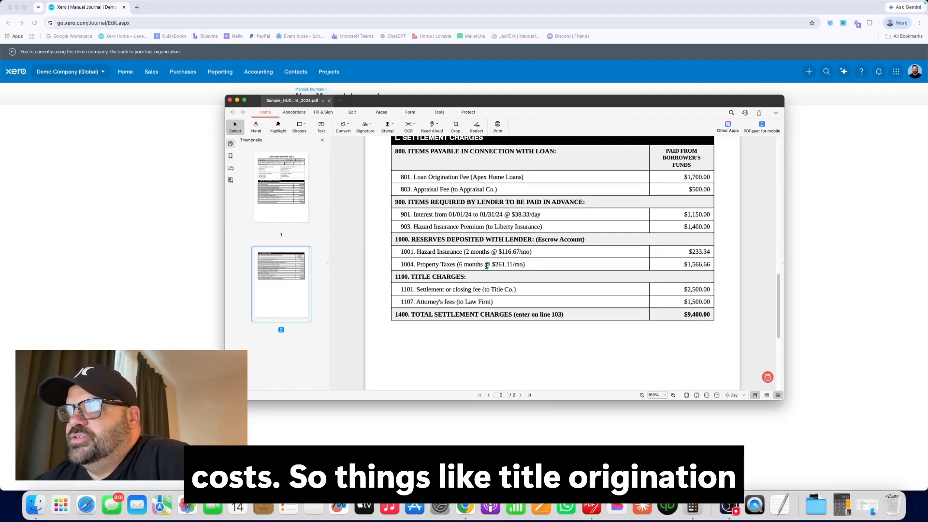
{"action": "scroll", "coordinate": [486, 266], "scroll_direction": "down", "scroll_amount": 1}
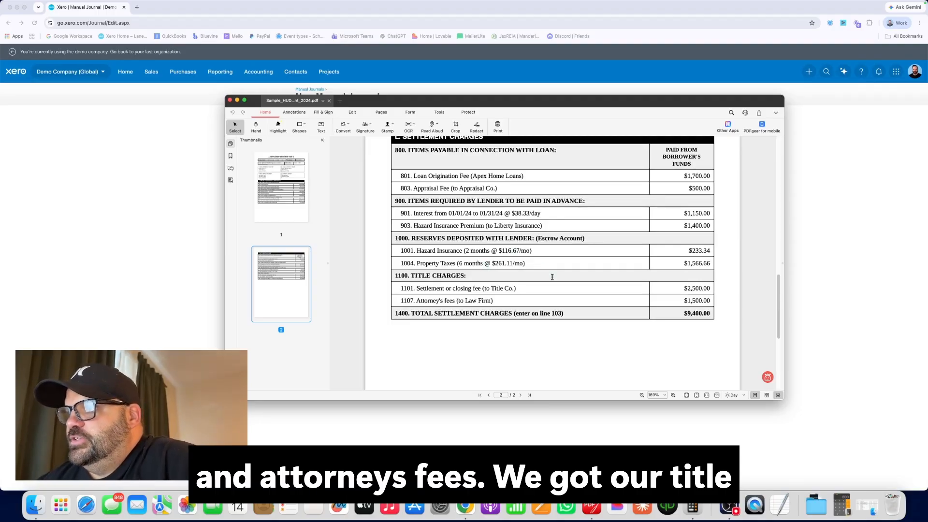
{"action": "left_click_drag", "start_coordinate": [412, 275], "coordinate": [498, 283]}
{"action": "left_click", "coordinate": [422, 303]}
{"action": "left_click_drag", "start_coordinate": [421, 292], "coordinate": [498, 299]}
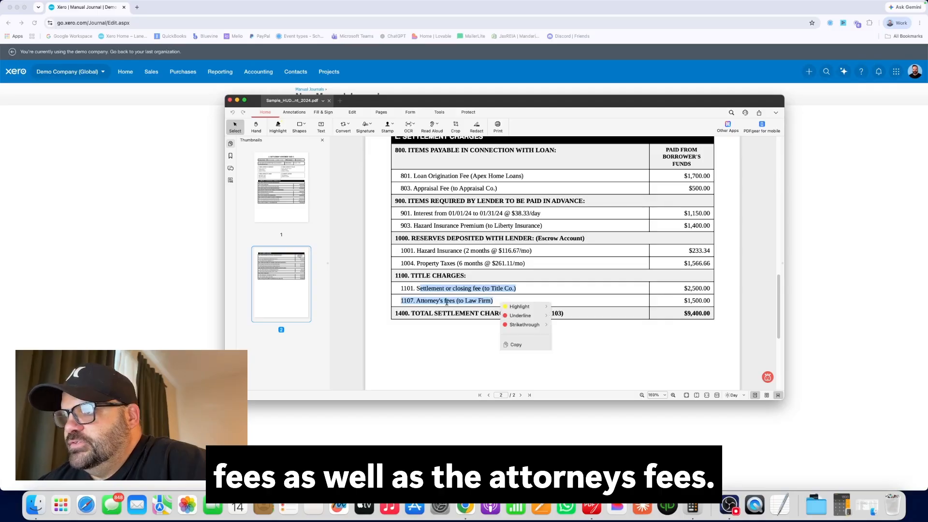
{"action": "left_click", "coordinate": [426, 302]}
{"action": "left_click_drag", "start_coordinate": [425, 302], "coordinate": [453, 302]}
{"action": "left_click", "coordinate": [453, 302]}
{"action": "left_click_drag", "start_coordinate": [683, 289], "coordinate": [710, 303]}
{"action": "left_click", "coordinate": [630, 360]}
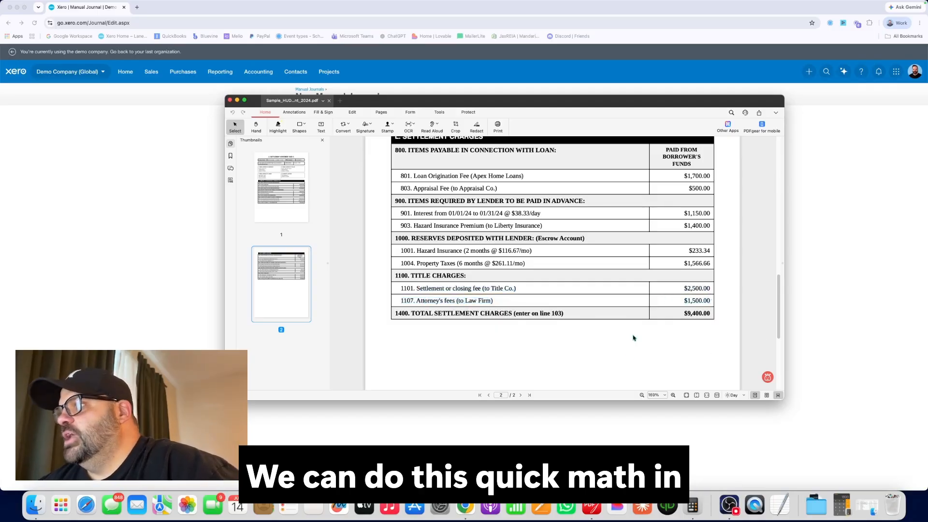
{"action": "left_click", "coordinate": [845, 307]}
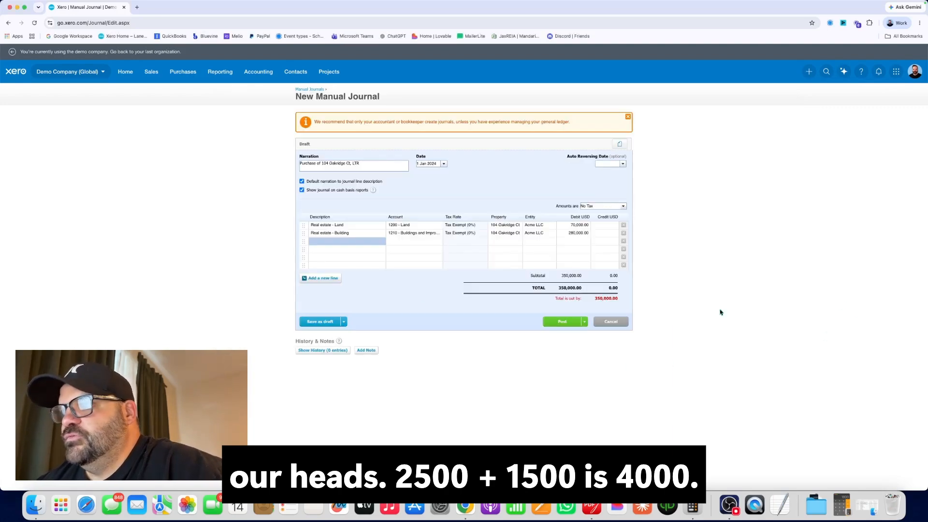
- Describe the third journal line as "Capitalized closing costs" and assign it to the 1310 closing costs account
{"action": "left_click", "coordinate": [336, 242]}
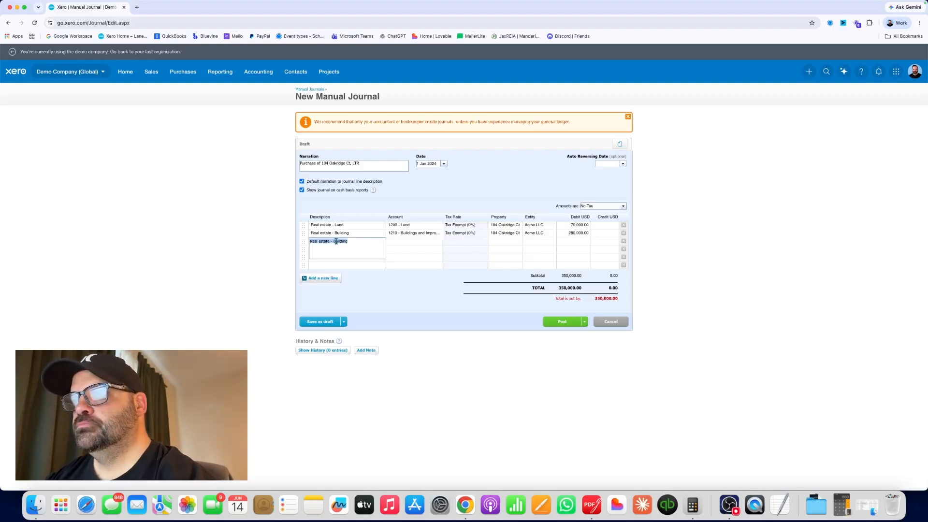
{"action": "type", "text": "capi"}
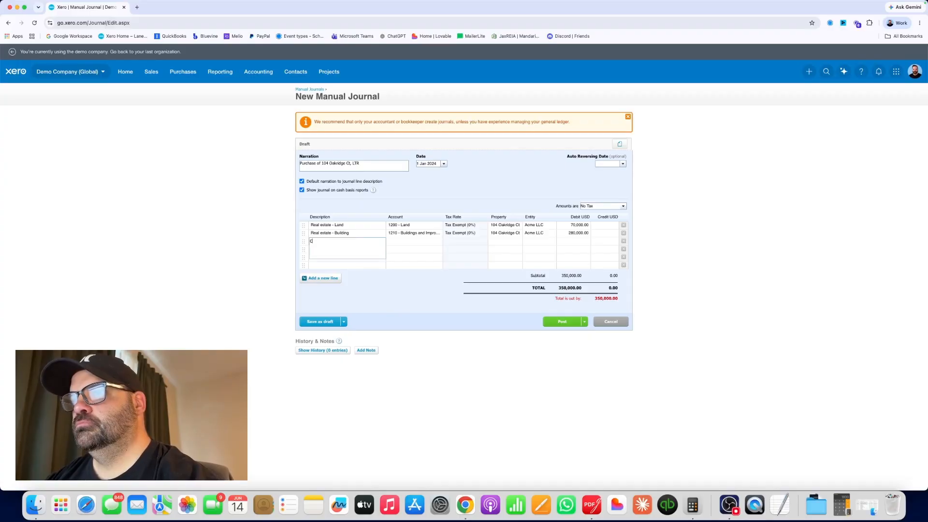
{"action": "type", "text": "talized closing costs"}
{"action": "key", "text": "Tab"}
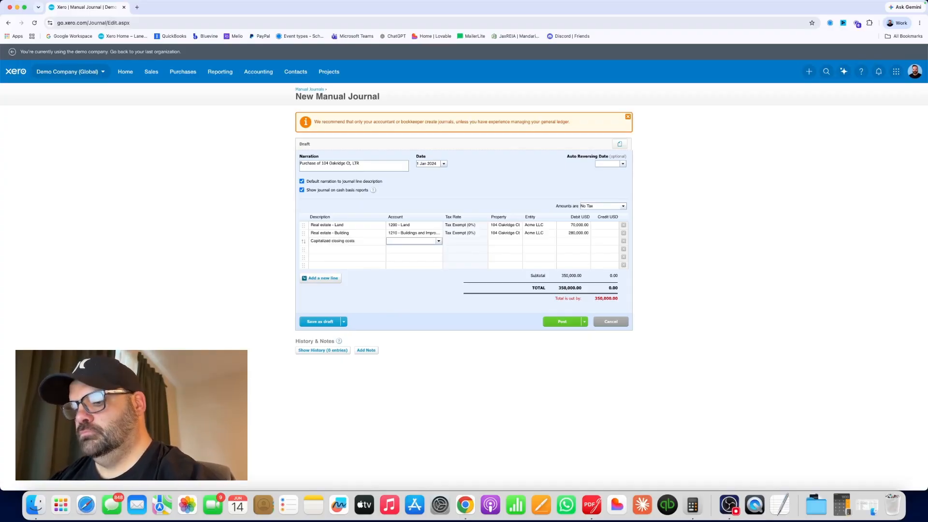
{"action": "type", "text": "131"}
{"action": "key", "text": "Tab"}
- Assign the closing costs line to the new property and entity Acme LLC, with a debit of 4,000 and no credit
{"action": "type", "text": "1"}
{"action": "key", "text": "Tab"}
{"action": "type", "text": "acm"}
{"action": "key", "text": "Tab"}
{"action": "key", "text": "Tab"}
{"action": "key", "text": "BackSpace"}
{"action": "key", "text": "shift+Tab"}
{"action": "type", "text": "4000"}
{"action": "key", "text": "Tab"}
{"action": "key", "text": "Tab"}
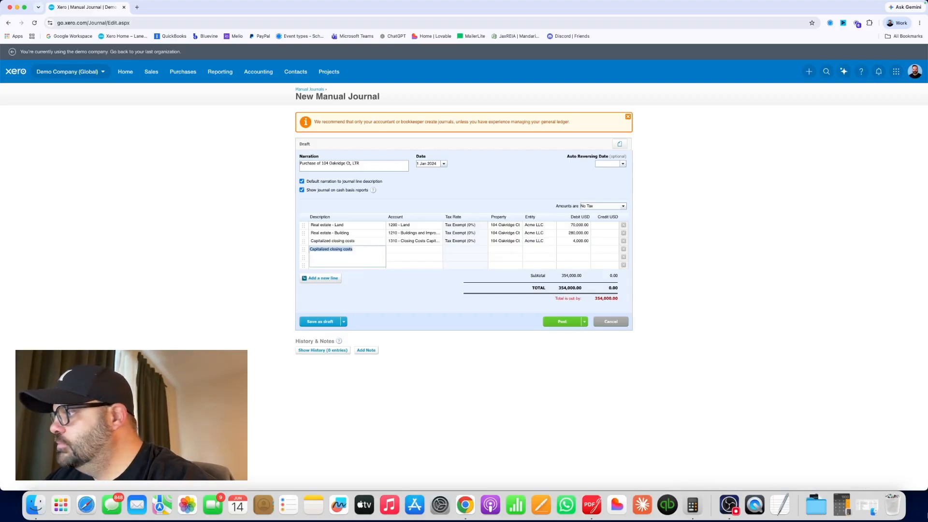
- Reopen Sample_HUD_1_Statement_2024.pdf and examine the hazard insurance and property tax reserves deposited in the lender's escrow account
{"action": "left_click", "coordinate": [36, 505]}
{"action": "left_click", "coordinate": [215, 294]}
{"action": "double_click", "coordinate": [215, 298]}
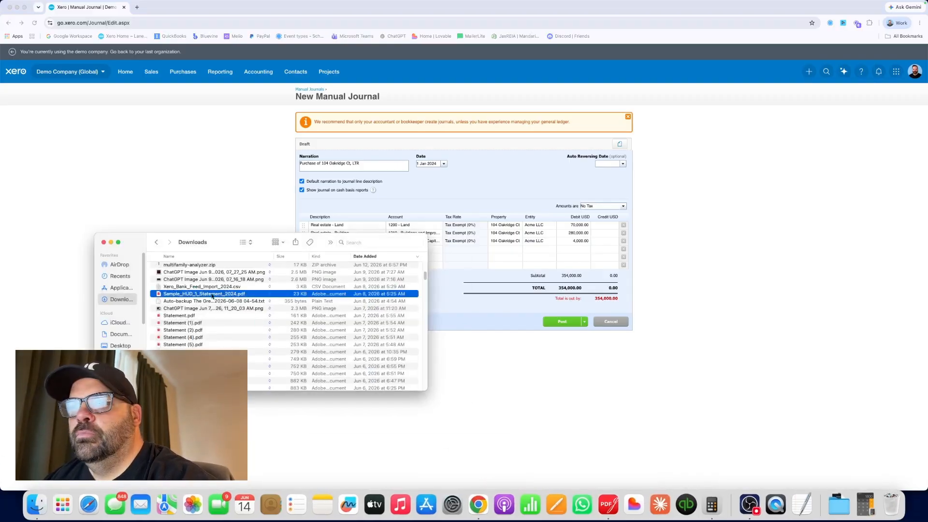
{"action": "left_click", "coordinate": [110, 244]}
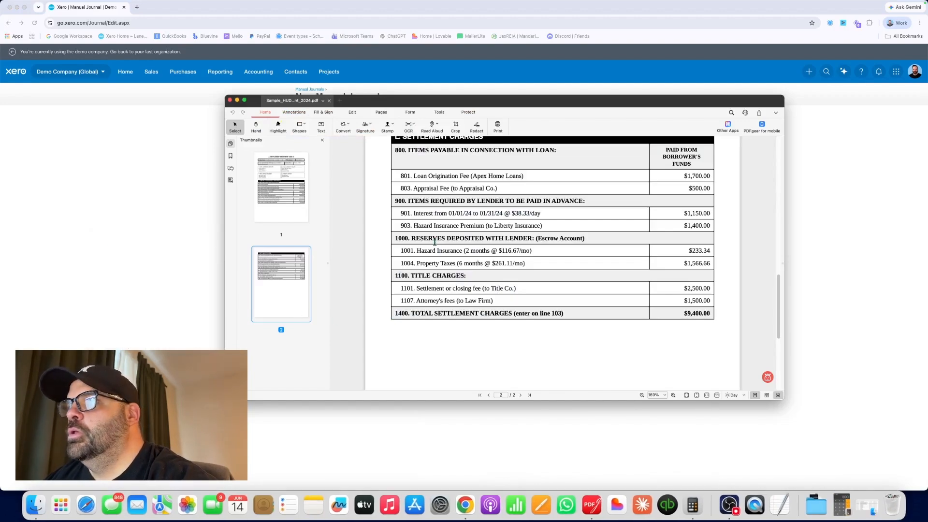
{"action": "scroll", "coordinate": [405, 261], "scroll_direction": "up", "scroll_amount": 2}
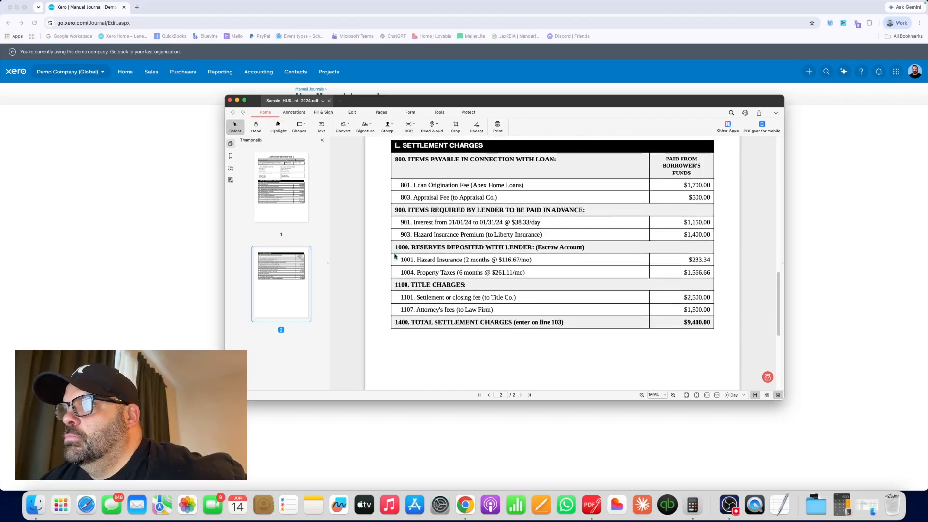
{"action": "left_click_drag", "start_coordinate": [415, 247], "coordinate": [705, 266]}
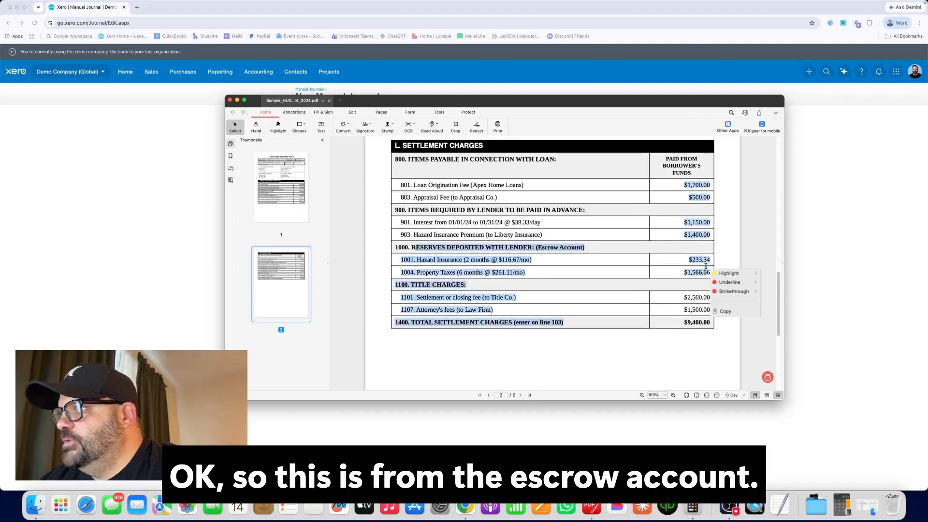
{"action": "left_click", "coordinate": [511, 260]}
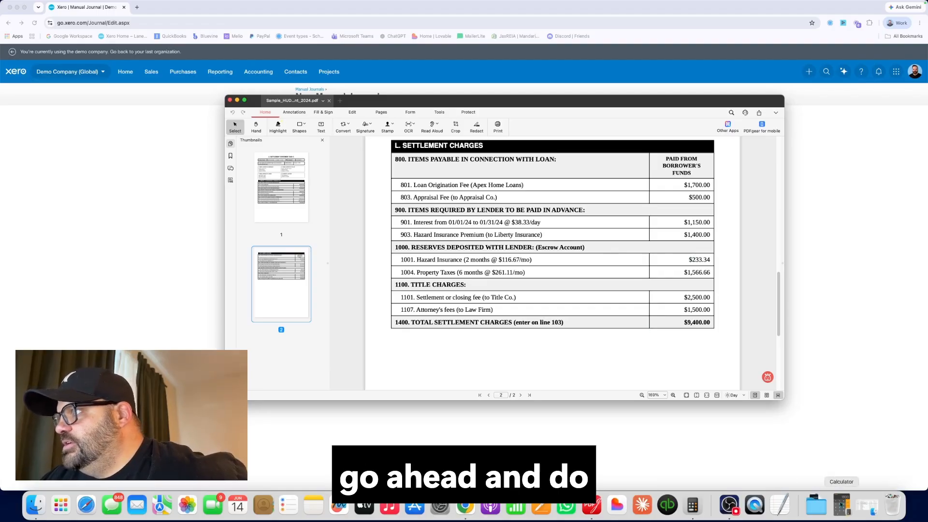
{"action": "left_click", "coordinate": [237, 100]}
- Add the escrow reserves 233.34 and 1566.66 in Calculator and return to the Xero journal
{"action": "left_click", "coordinate": [820, 504]}
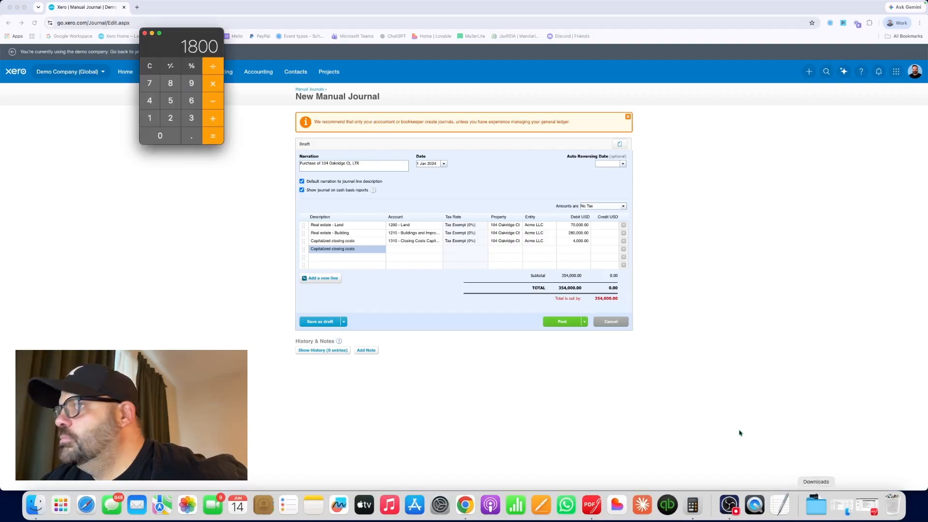
{"action": "type", "text": "233"}
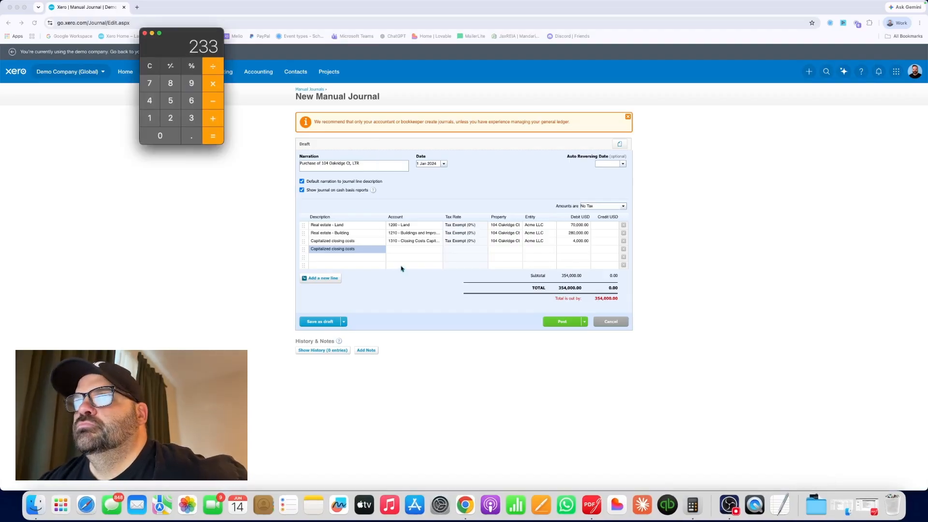
{"action": "type", "text": ".34"}
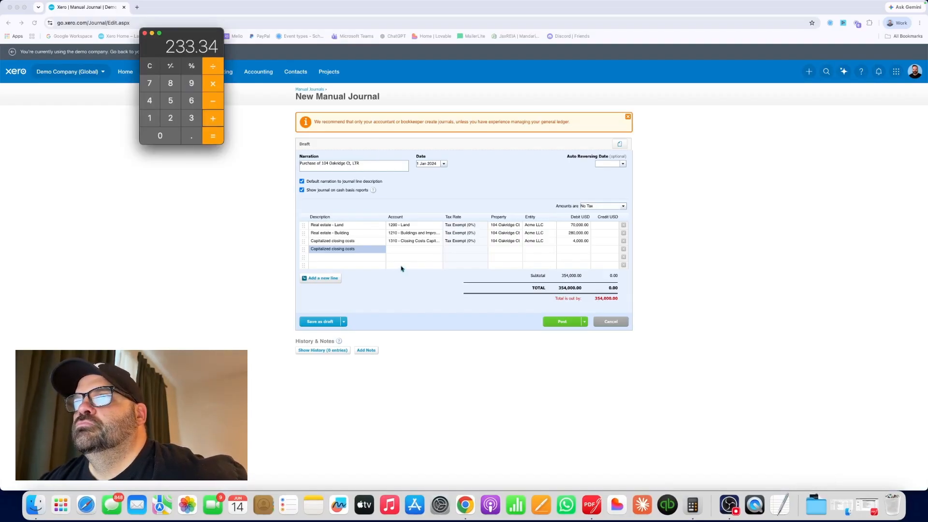
{"action": "type", "text": "+1566.66="}
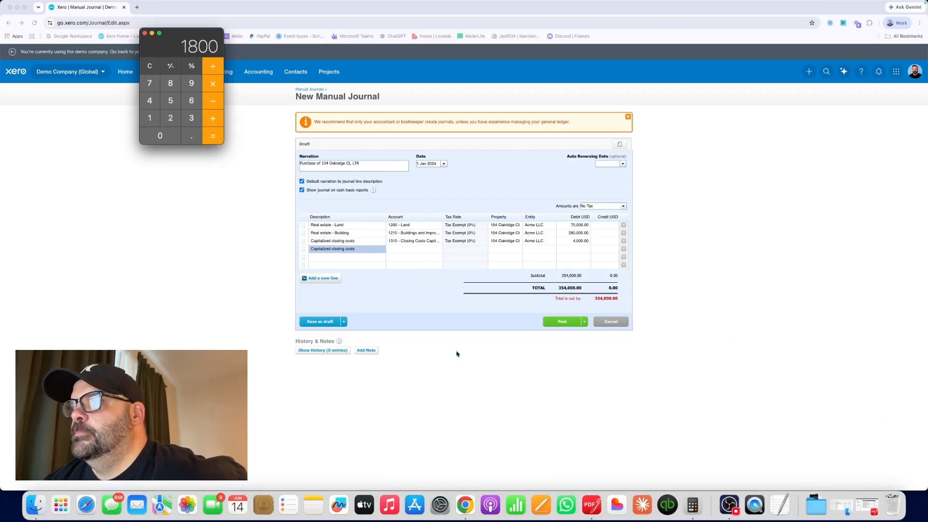
{"action": "left_click", "coordinate": [457, 352]}
- Assign the fourth journal line to the 1160 Lender Escrow Account, the new property and entity Acme LLC, and clear its credit amount
{"action": "left_click", "coordinate": [418, 248]}
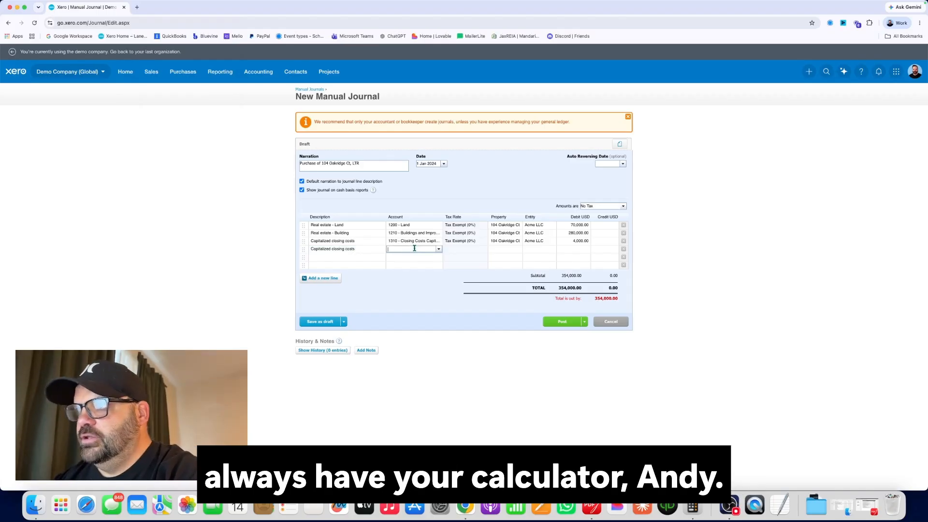
{"action": "type", "text": "escrow"}
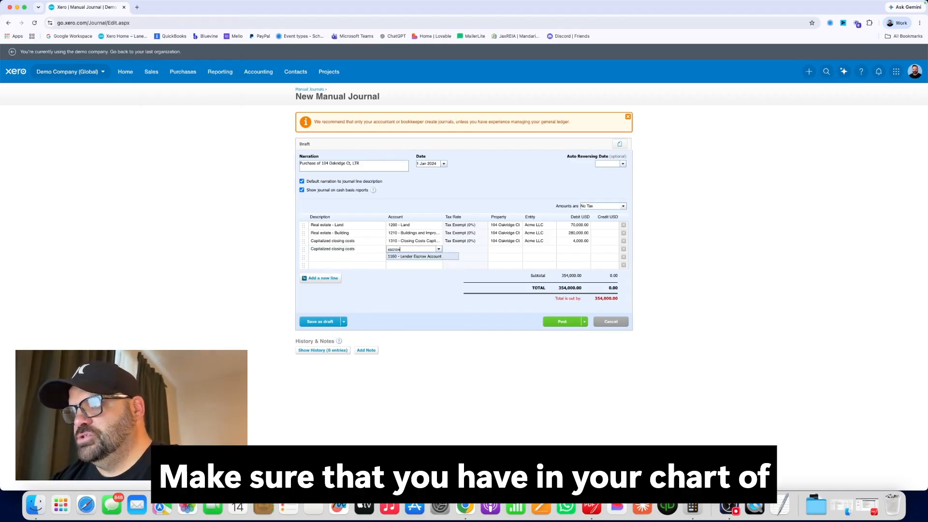
{"action": "left_click", "coordinate": [415, 256]}
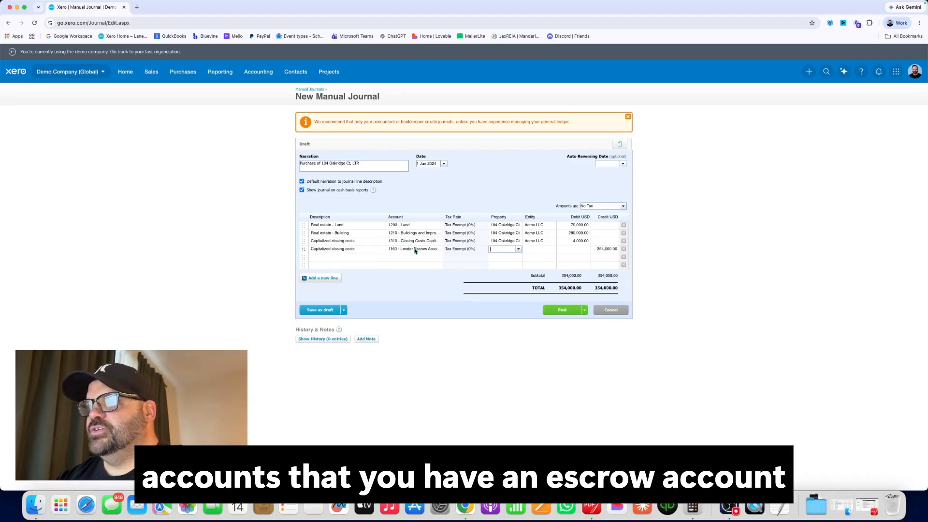
{"action": "type", "text": "104"}
{"action": "key", "text": "Tab"}
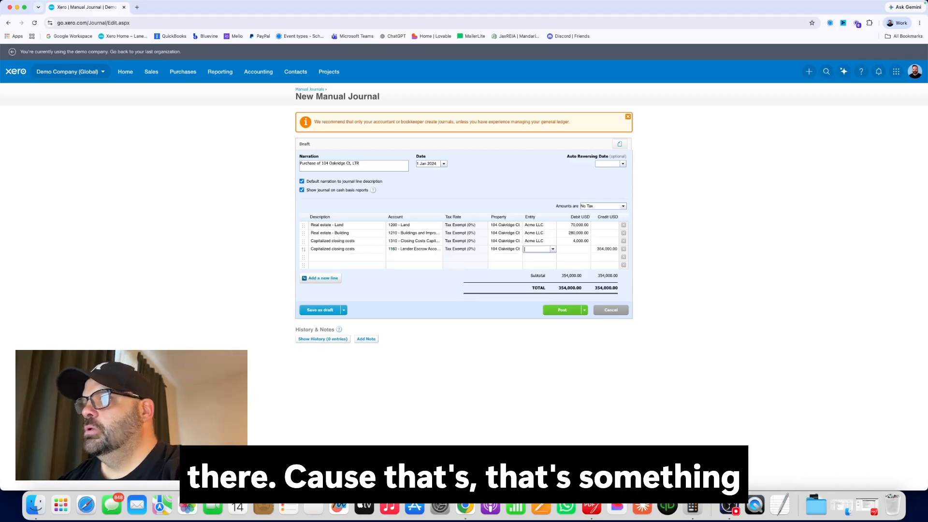
{"action": "key", "text": "Tab"}
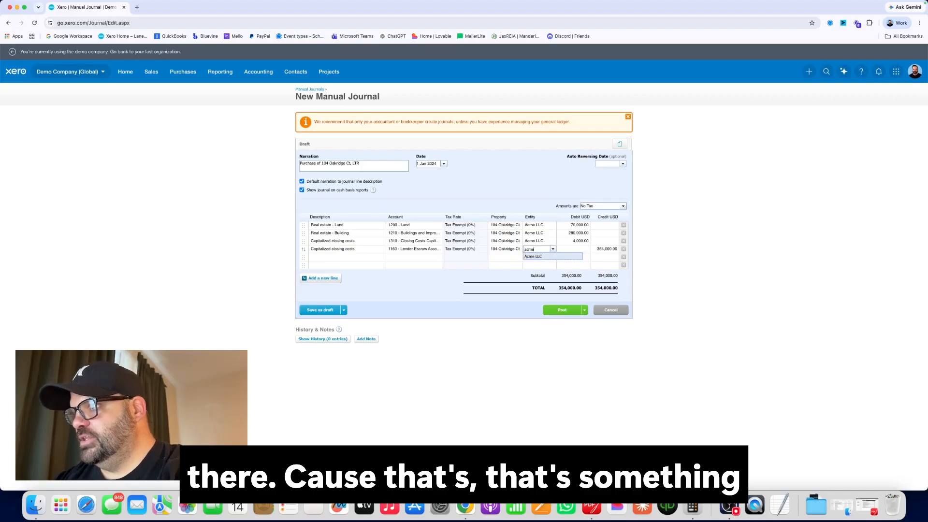
{"action": "key", "text": "Tab"}
{"action": "key", "text": "BackSpace"}
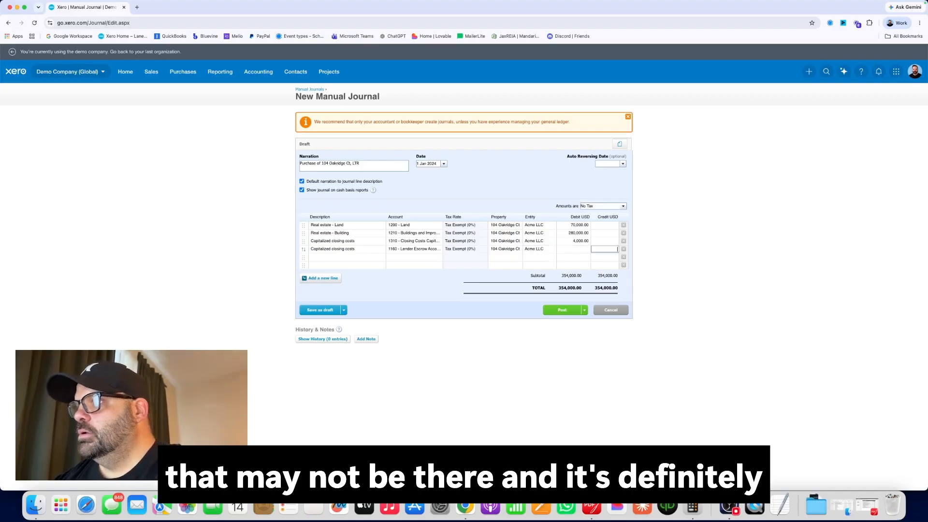
- Change the description of the lender escrow line to "Escrow (tax and insurance)"
{"action": "key", "text": "shift+Tab"}
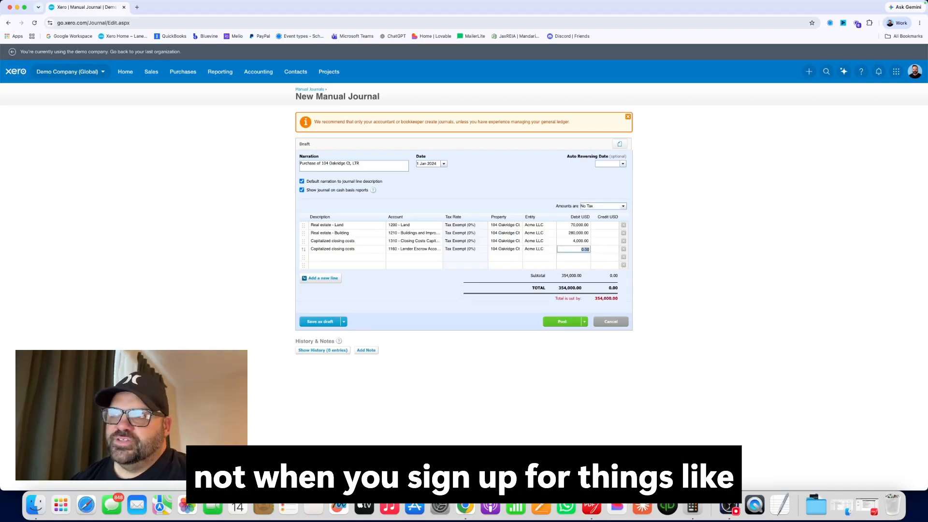
{"action": "key", "text": "shift+Tab"}
{"action": "key", "text": "shift+Tab"}
{"action": "key", "text": "shift+Tab"}
{"action": "key", "text": "shift+Tab"}
{"action": "key", "text": "shift+Tab"}
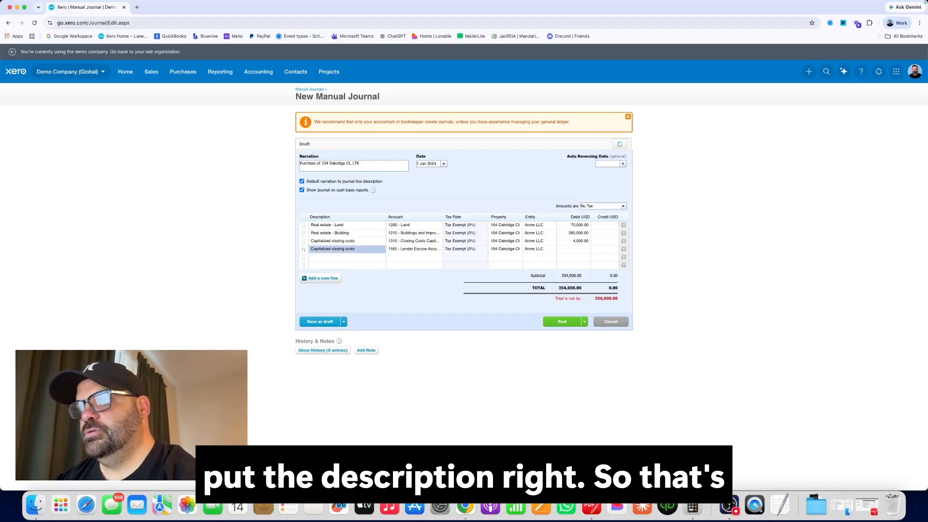
{"action": "left_click", "coordinate": [344, 248]}
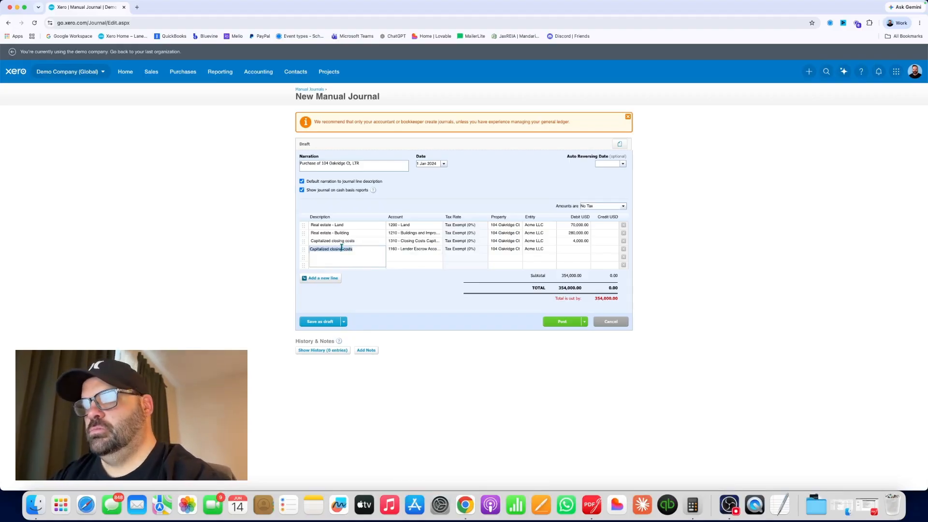
{"action": "type", "text": "Escrow"}
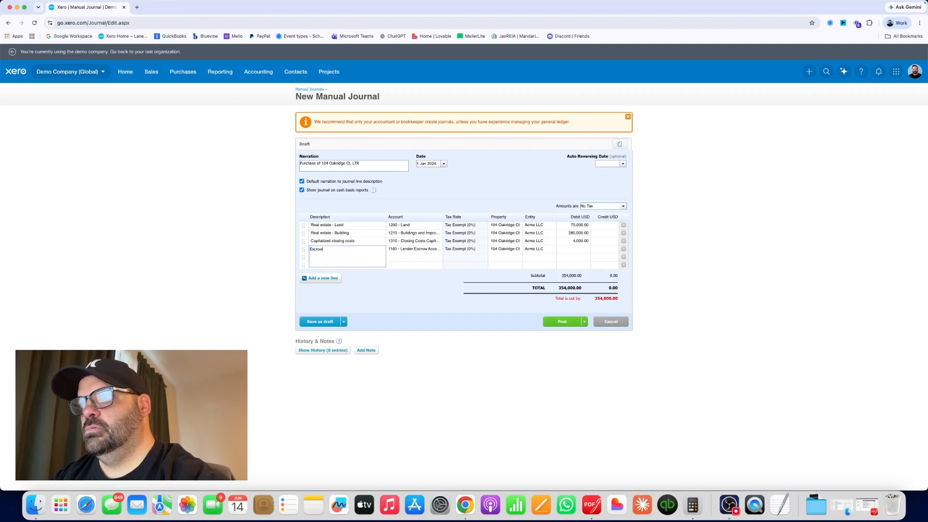
{"action": "type", "text": " (tax and ins"}
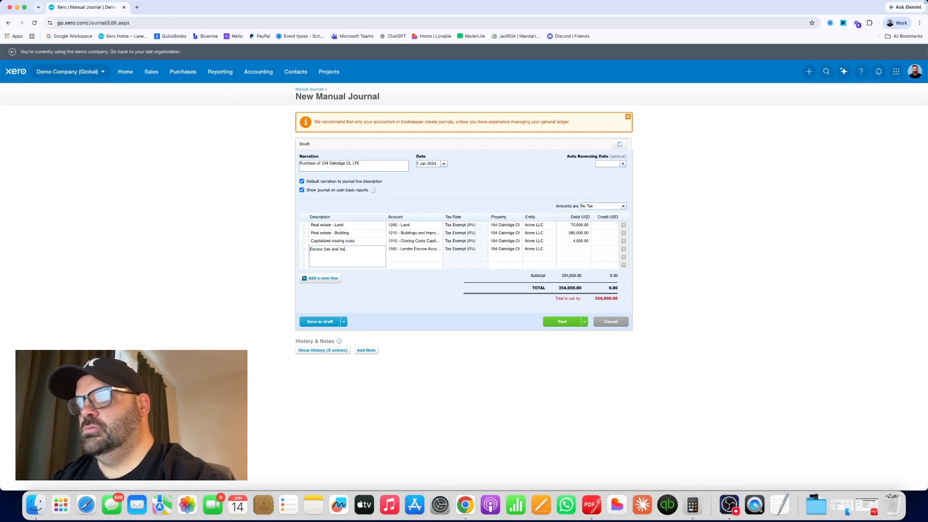
- Set the debit of the escrow line to 1,800
{"action": "key", "text": "Tab"}
{"action": "key", "text": "Tab"}
{"action": "key", "text": "Tab"}
{"action": "key", "text": "Tab"}
{"action": "key", "text": "Tab"}
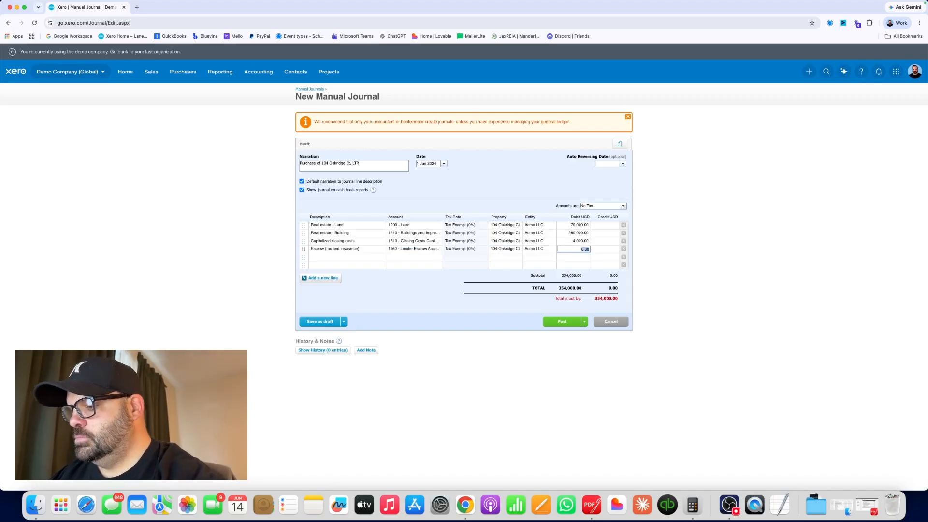
{"action": "type", "text": "1800"}
{"action": "key", "text": "Tab"}
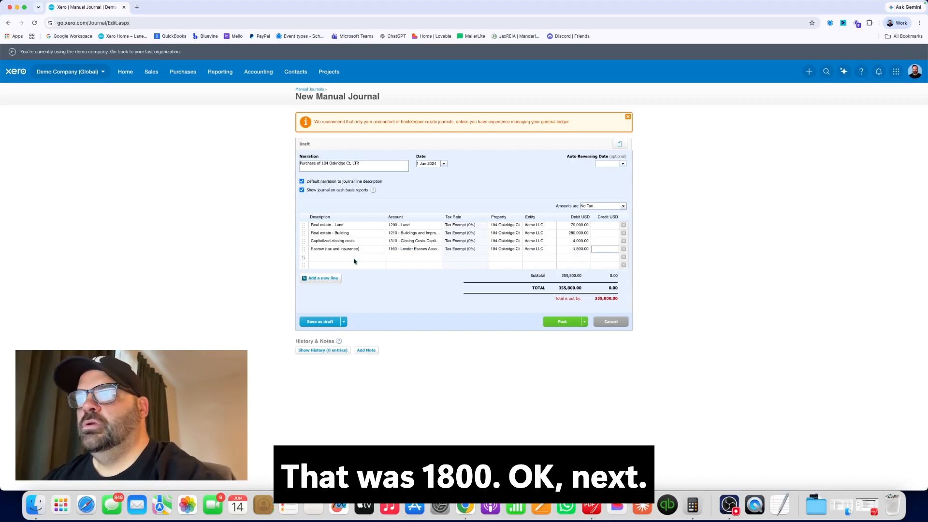
- Reopen Sample_HUD_1_Statement_2024.pdf, examine the loan origination and appraisal fees with their amounts, and return to the Xero journal
{"action": "left_click", "coordinate": [842, 506]}
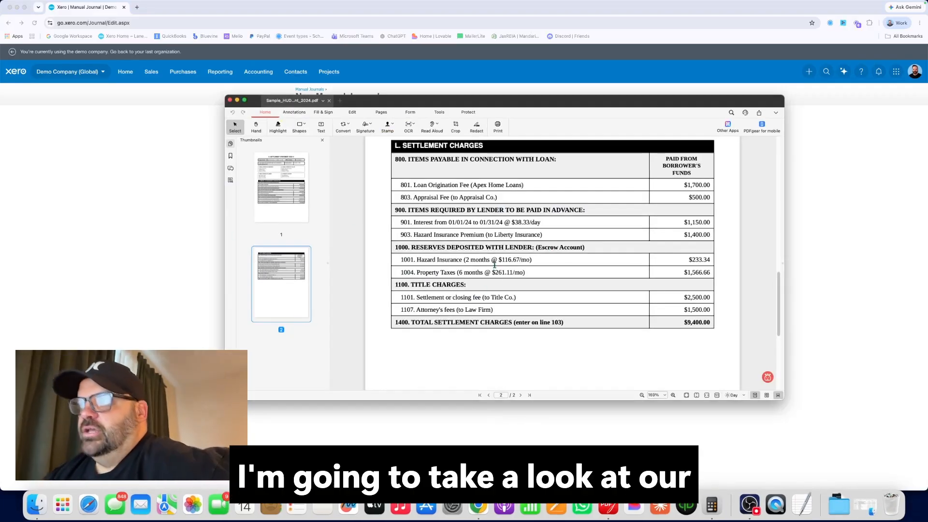
{"action": "scroll", "coordinate": [495, 265], "scroll_direction": "up", "scroll_amount": 1}
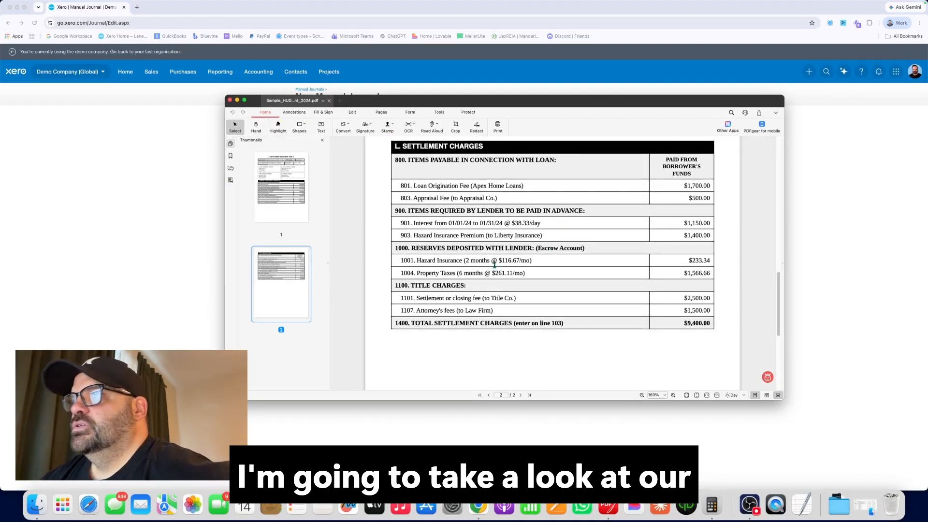
{"action": "scroll", "coordinate": [494, 265], "scroll_direction": "up", "scroll_amount": 1}
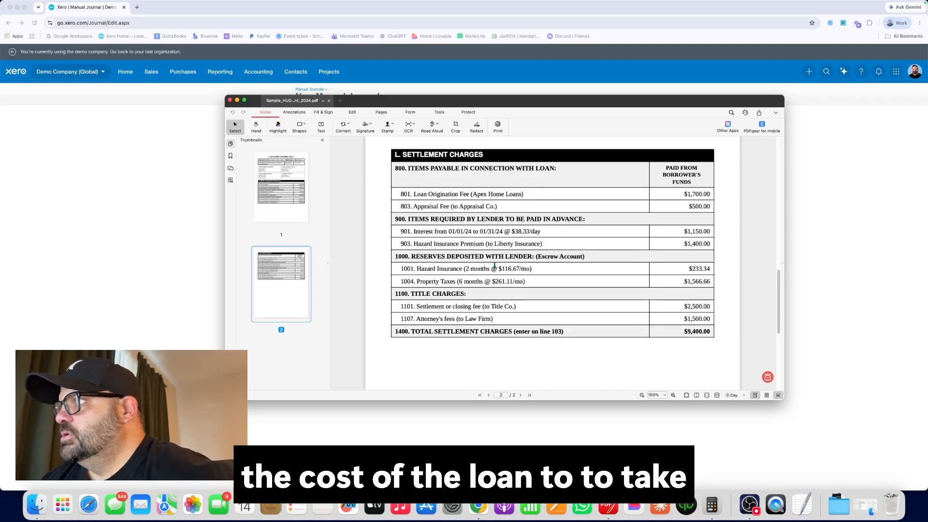
{"action": "left_click_drag", "start_coordinate": [412, 193], "coordinate": [525, 193]}
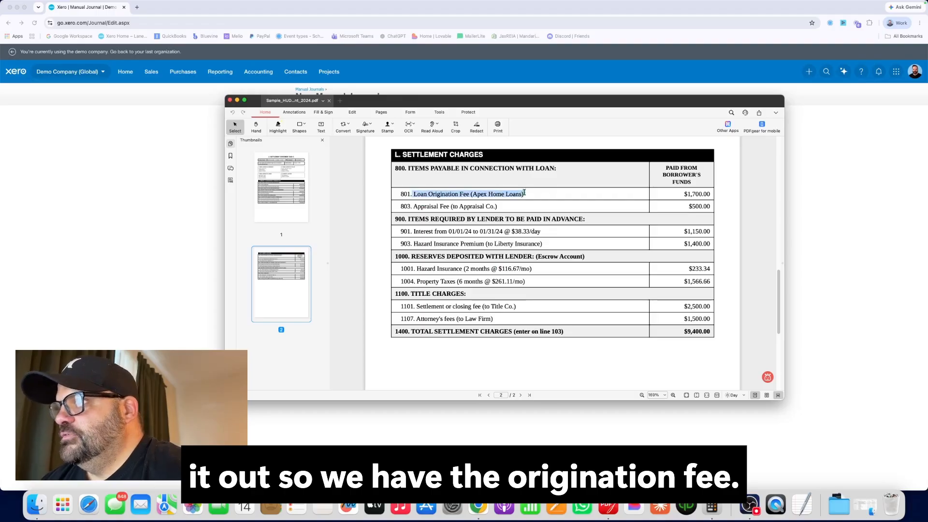
{"action": "right_click", "coordinate": [525, 194]}
{"action": "left_click", "coordinate": [537, 198]}
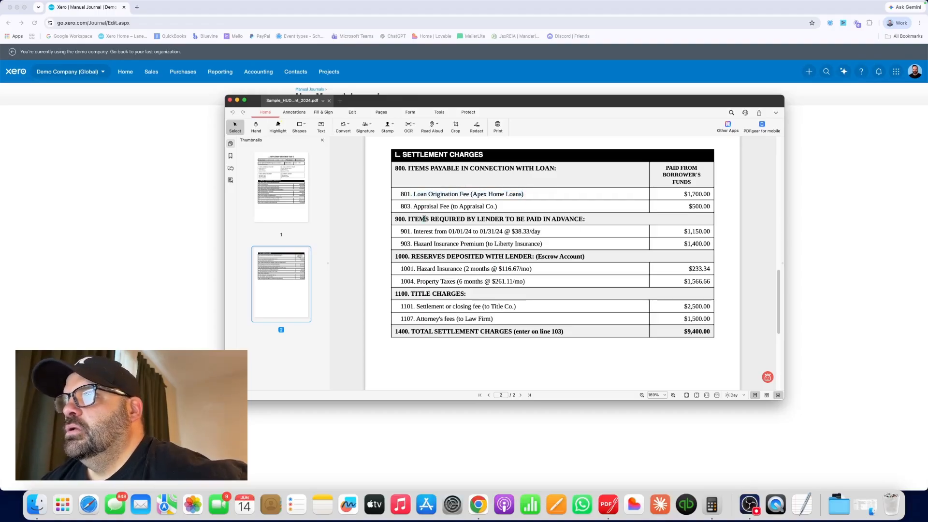
{"action": "left_click_drag", "start_coordinate": [416, 206], "coordinate": [496, 207]}
{"action": "right_click", "coordinate": [491, 207]}
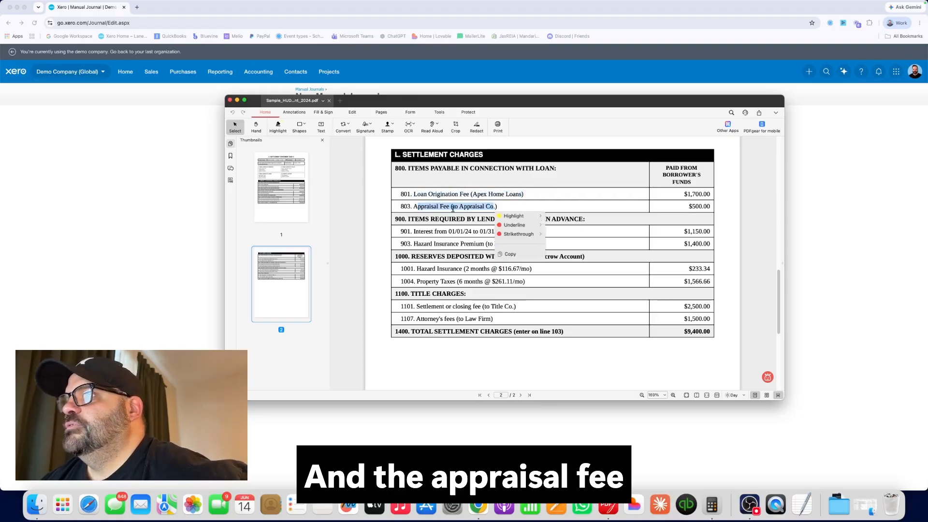
{"action": "left_click", "coordinate": [505, 211]}
{"action": "left_click_drag", "start_coordinate": [681, 194], "coordinate": [707, 207]}
{"action": "left_click", "coordinate": [633, 195]}
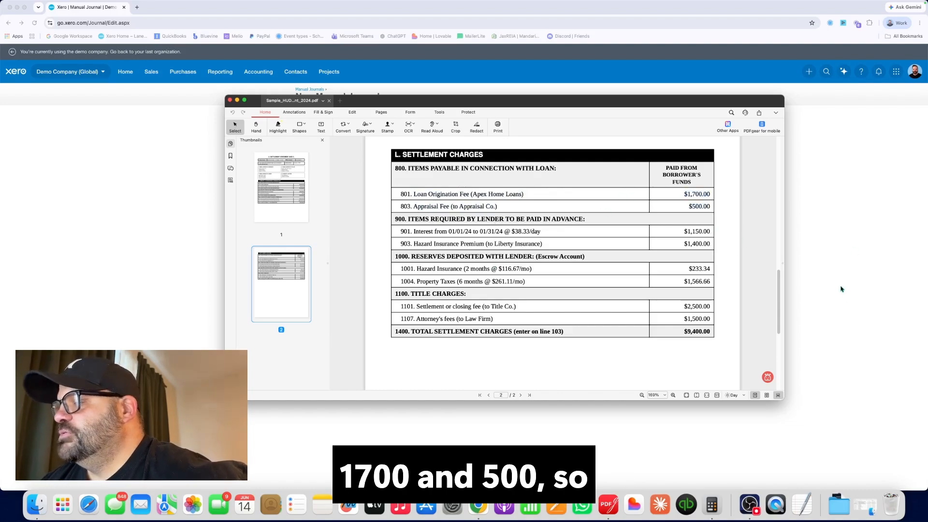
{"action": "left_click", "coordinate": [229, 100]}
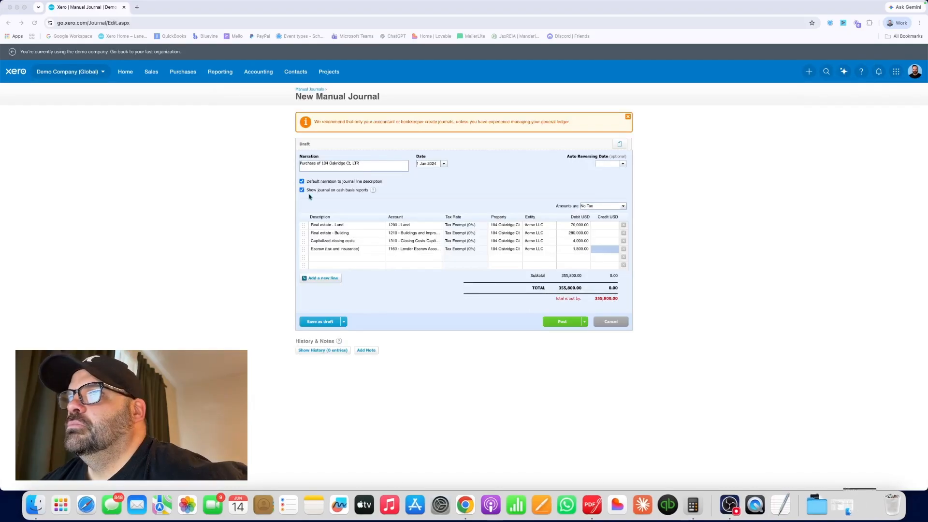
- Describe the fifth journal line as "Borrowing costs"
{"action": "left_click", "coordinate": [336, 260]}
{"action": "left_click", "coordinate": [335, 259]}
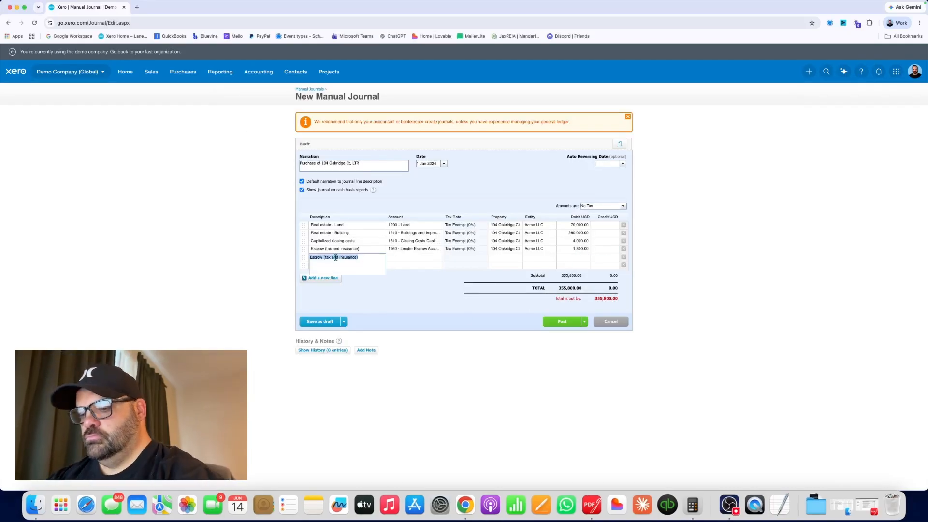
{"action": "type", "text": "Borrowing costs"}
{"action": "key", "text": "Tab"}
{"action": "type", "text": "loan"}
{"action": "key", "text": "Down"}
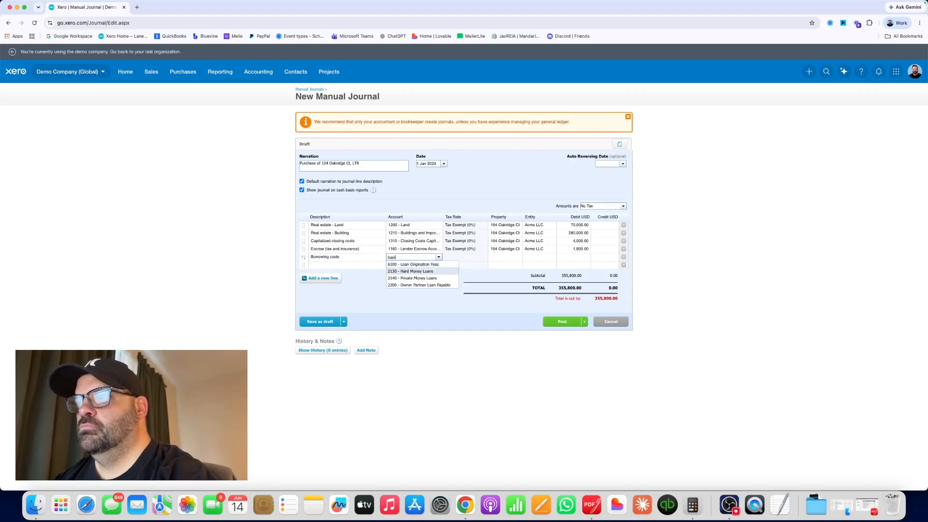
{"action": "key", "text": "Up"}
{"action": "key", "text": "Down"}
{"action": "key", "text": "Down"}
{"action": "key", "text": "Down"}
{"action": "key", "text": "Up"}
{"action": "key", "text": "Up"}
{"action": "key", "text": "Up"}
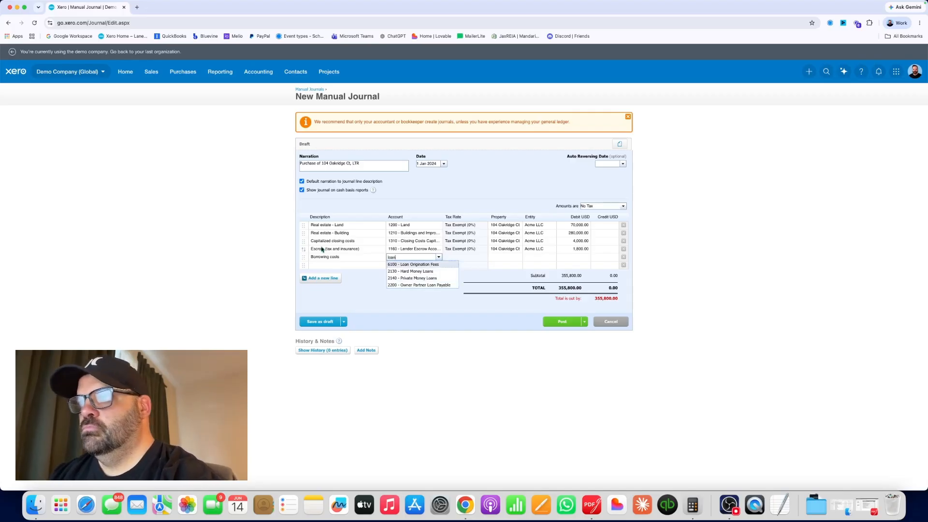
- Assign the borrowing costs line to the 1180 Borrowing Costs account and the new property
{"action": "double_click", "coordinate": [399, 257]}
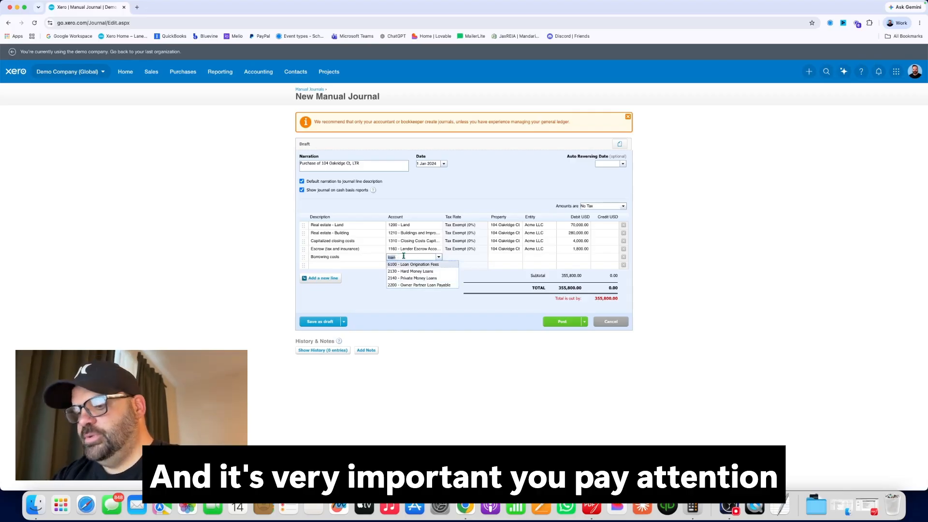
{"action": "type", "text": "borrow"}
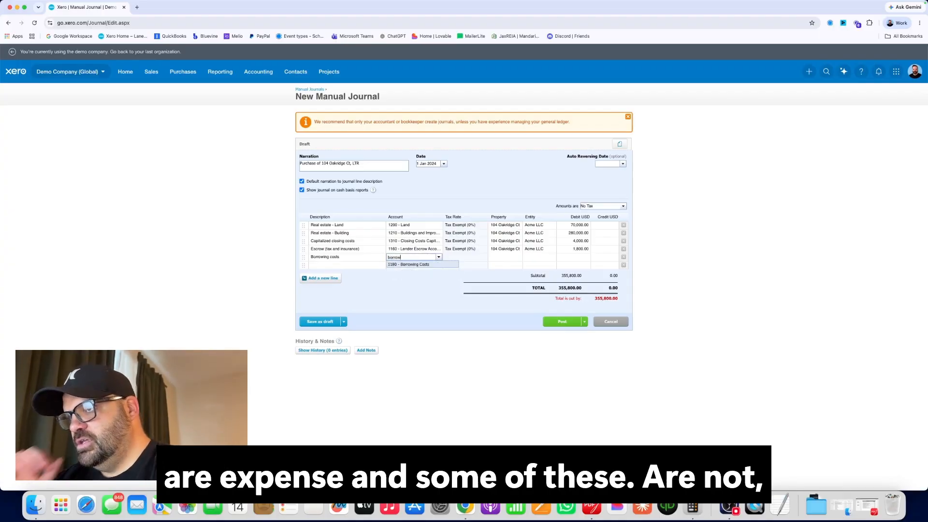
{"action": "left_click", "coordinate": [406, 264]}
{"action": "type", "text": "104"}
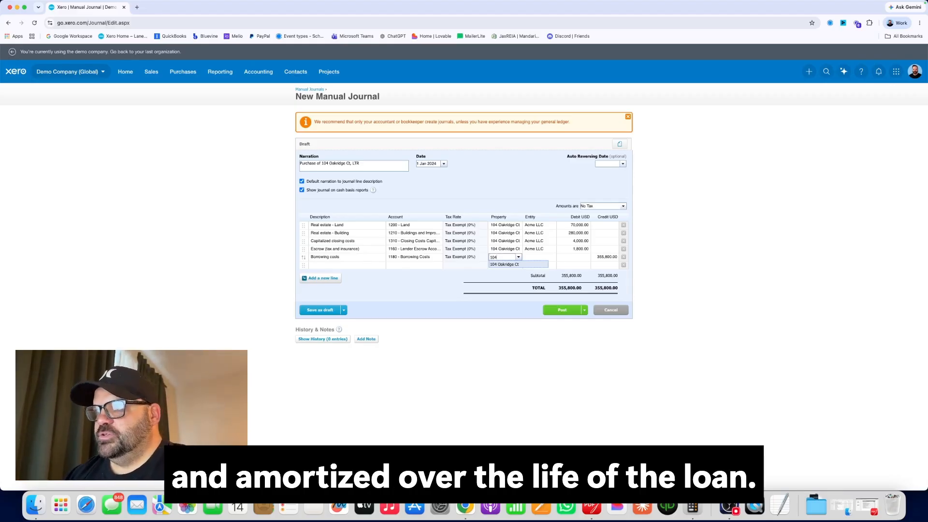
{"action": "key", "text": "Tab"}
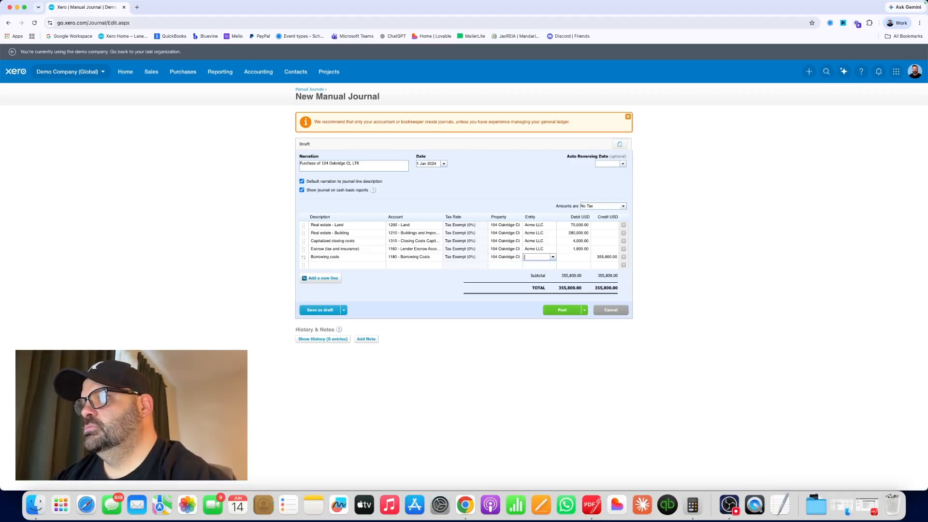
- Assign the borrowing costs line to entity Acme LLC, with a debit of 2,200 and no credit
{"action": "type", "text": "acme"}
{"action": "key", "text": "Tab"}
{"action": "key", "text": "Tab"}
{"action": "key", "text": "BackSpace"}
{"action": "key", "text": "shift+Tab"}
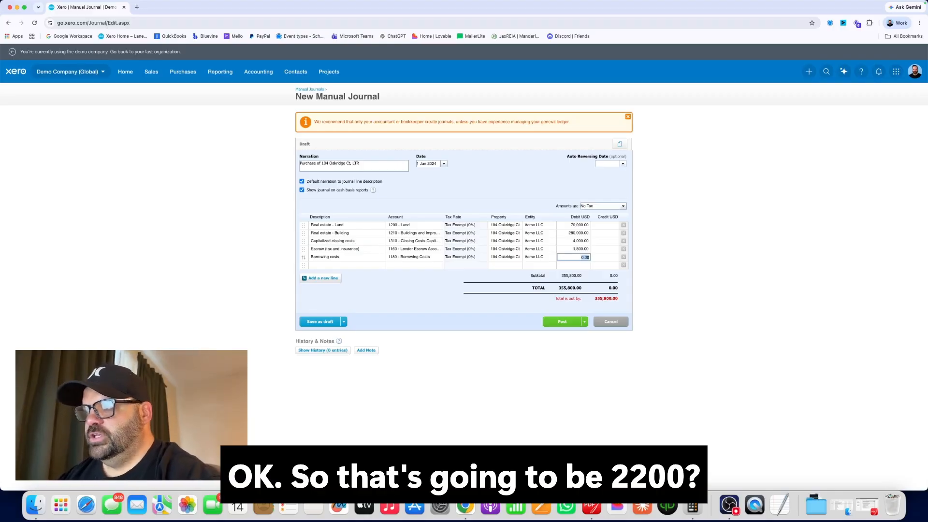
{"action": "type", "text": "2"}
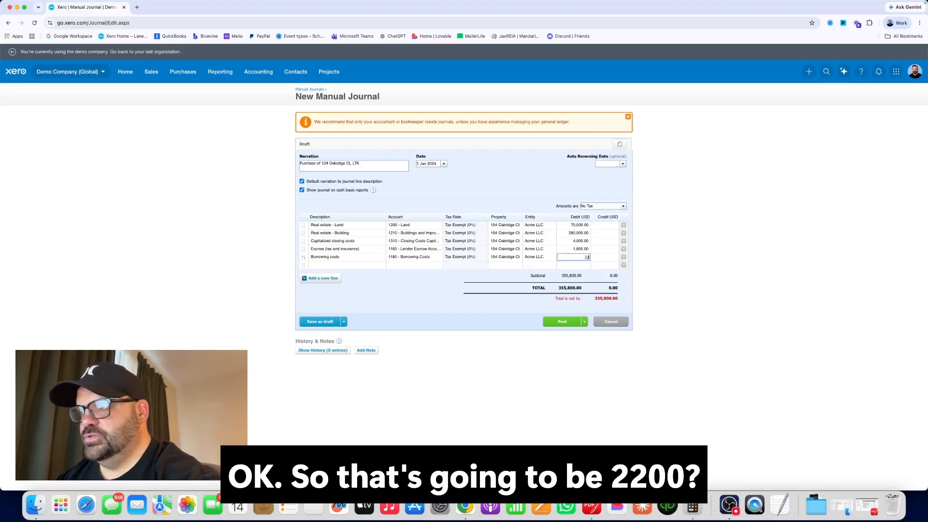
{"action": "type", "text": ",200"}
{"action": "key", "text": "Tab"}
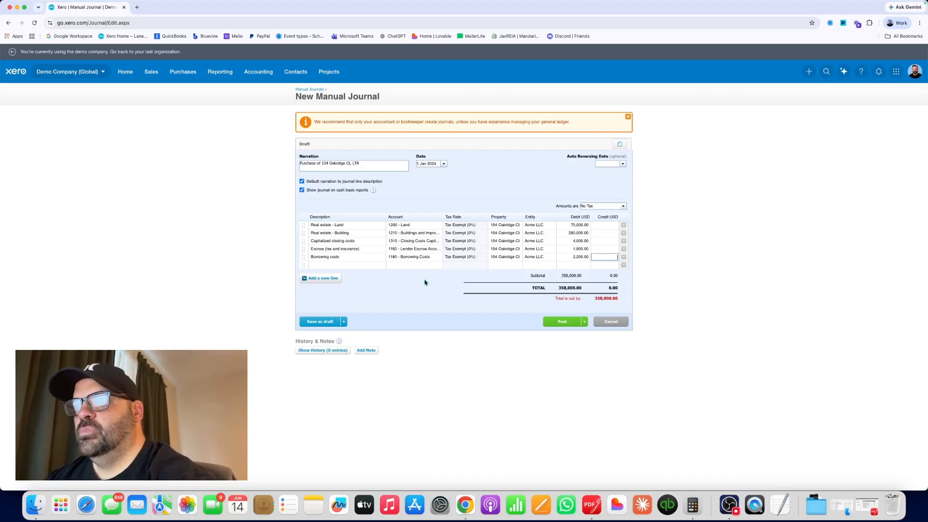
{"action": "key", "text": "Tab"}
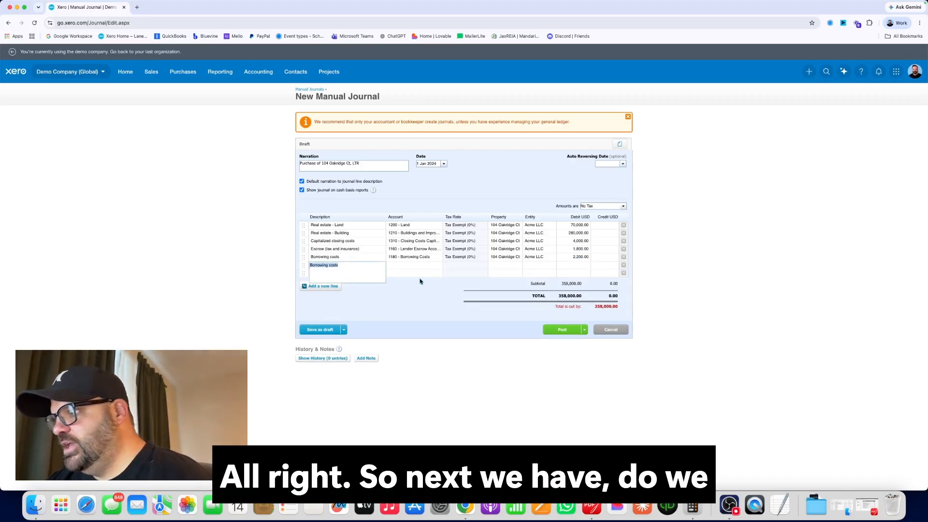
- Reopen the settlement statement, examine the items required by the lender in advance, including the hazard insurance premium, and return to the Xero journal
{"action": "left_click", "coordinate": [868, 506]}
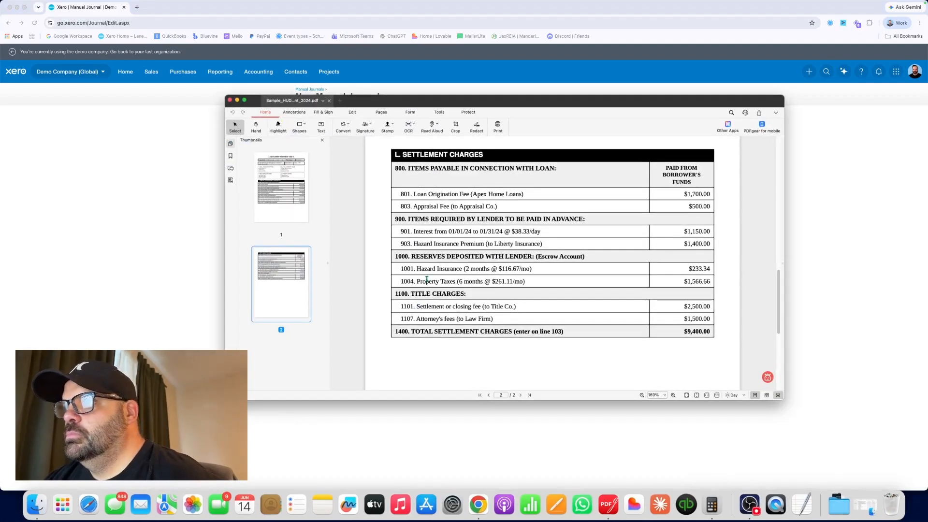
{"action": "scroll", "coordinate": [428, 278], "scroll_direction": "down", "scroll_amount": 1}
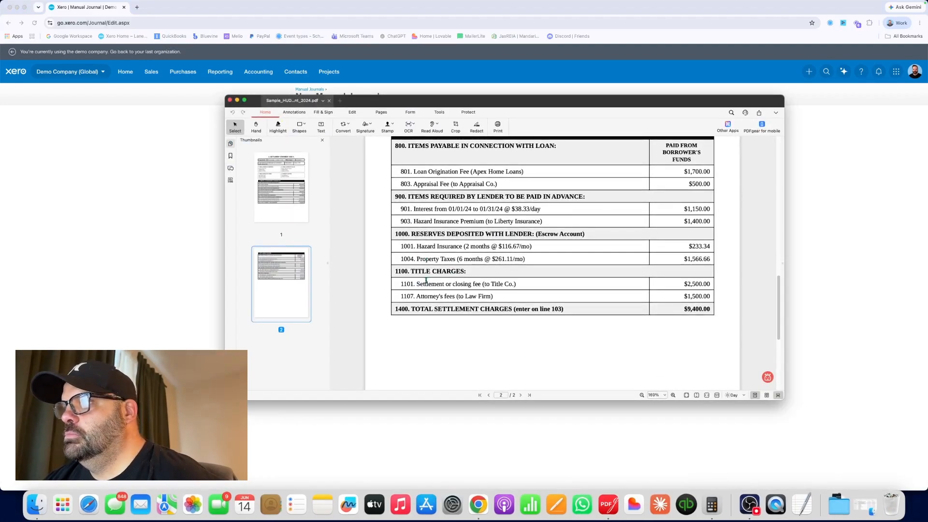
{"action": "scroll", "coordinate": [426, 279], "scroll_direction": "up", "scroll_amount": 1}
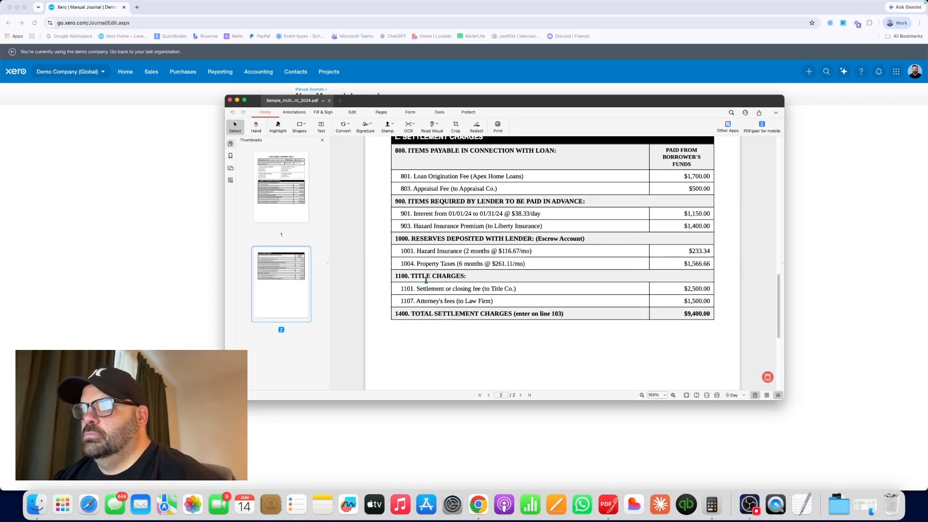
{"action": "scroll", "coordinate": [426, 279], "scroll_direction": "up", "scroll_amount": 2}
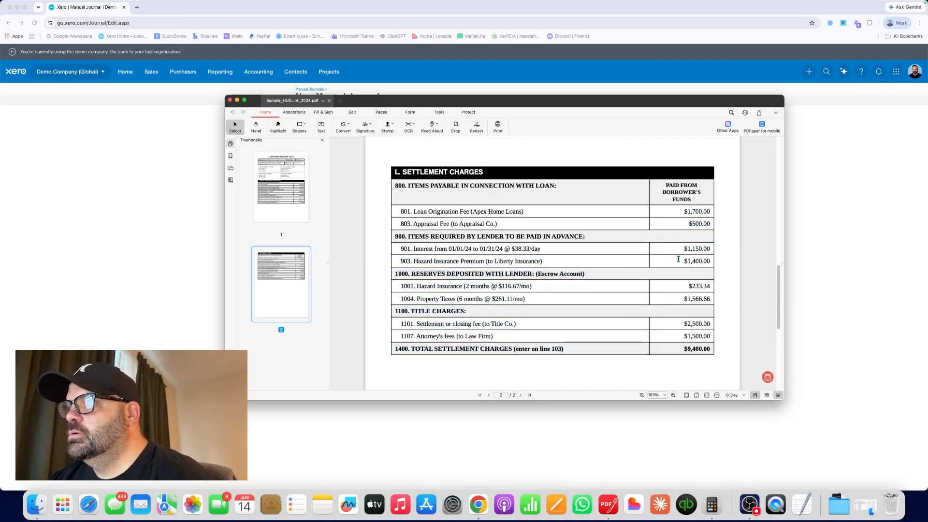
{"action": "left_click", "coordinate": [648, 433]}
- Describe the sixth journal line as "Prepaid insurance"
{"action": "left_click", "coordinate": [341, 264]}
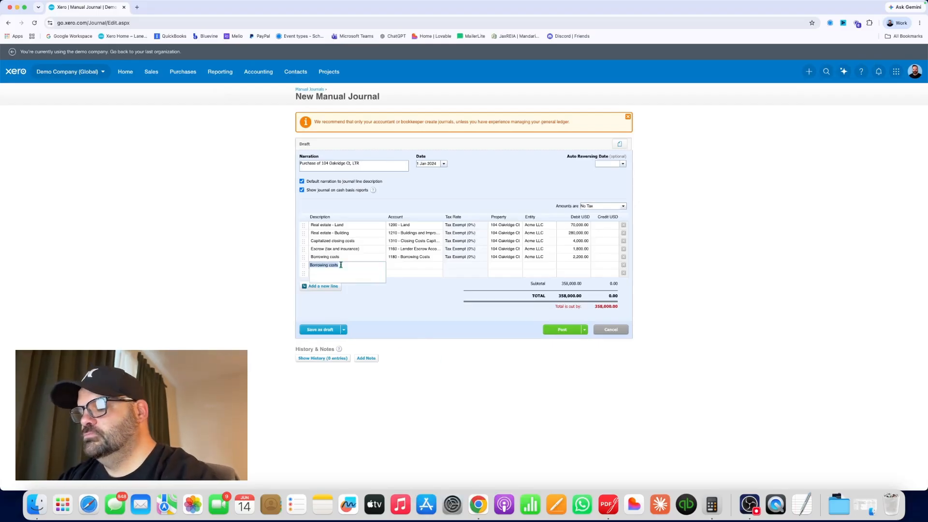
{"action": "type", "text": "f"}
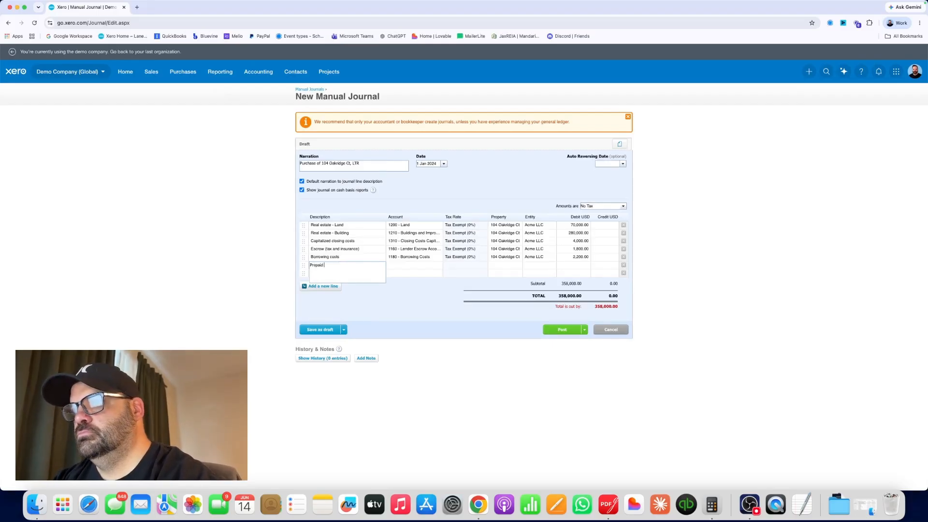
{"action": "type", "text": "repaid insurance"}
{"action": "key", "text": "Tab"}
- Assign the prepaid insurance line to the 1120 Prepaid Insurance account and the new property
{"action": "type", "text": "prepa"}
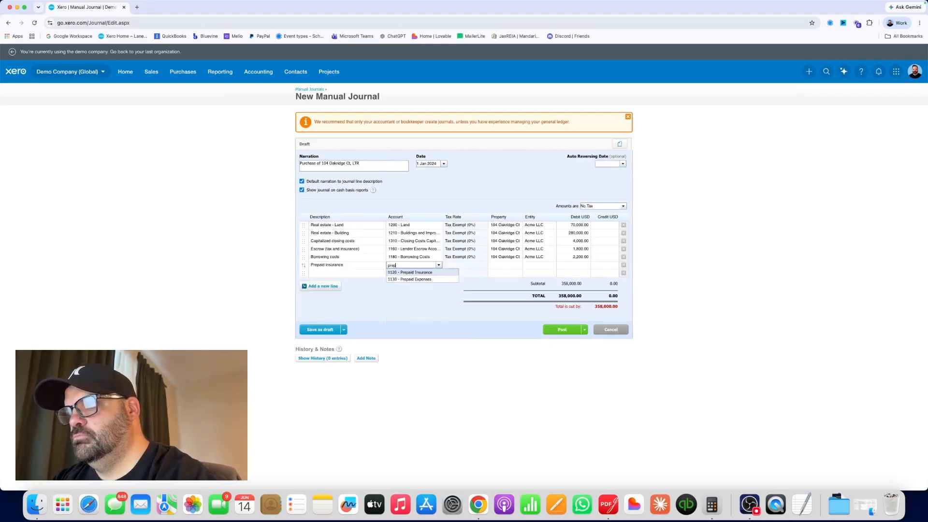
{"action": "key", "text": "Tab"}
{"action": "type", "text": "104 Oakridge Ct"}
{"action": "key", "text": "Tab"}
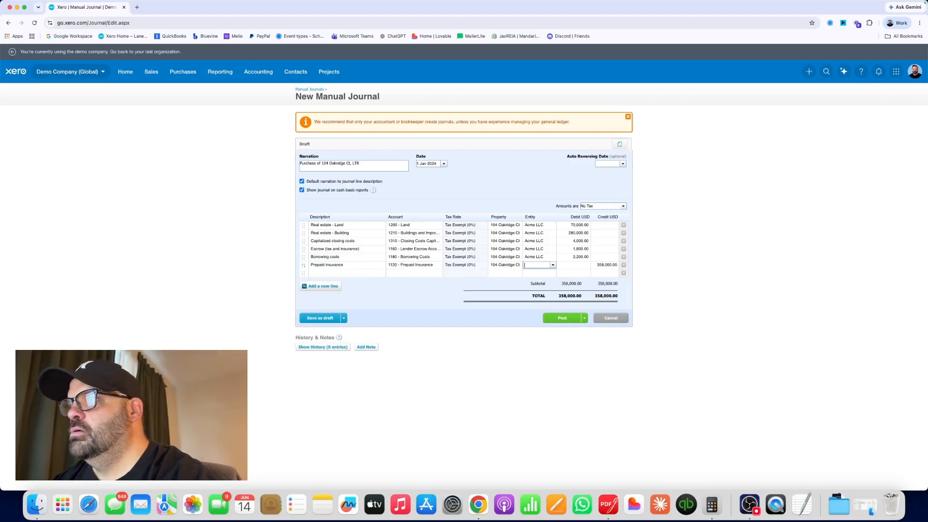
- Assign the prepaid insurance line to entity Acme LLC, with a debit of 1,400 and no credit
{"action": "type", "text": "acme"}
{"action": "key", "text": "Tab"}
{"action": "key", "text": "Tab"}
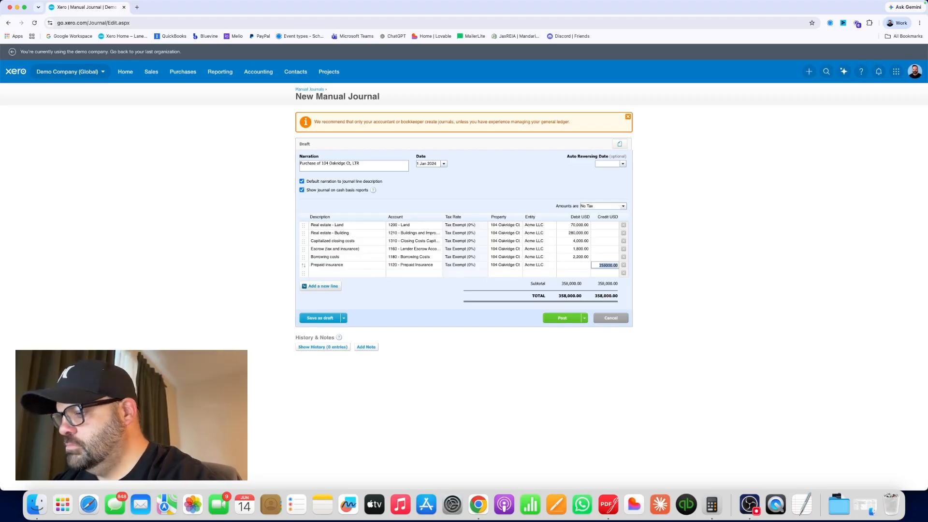
{"action": "key", "text": "BackSpace"}
{"action": "key", "text": "shift+Tab"}
{"action": "type", "text": "1400"}
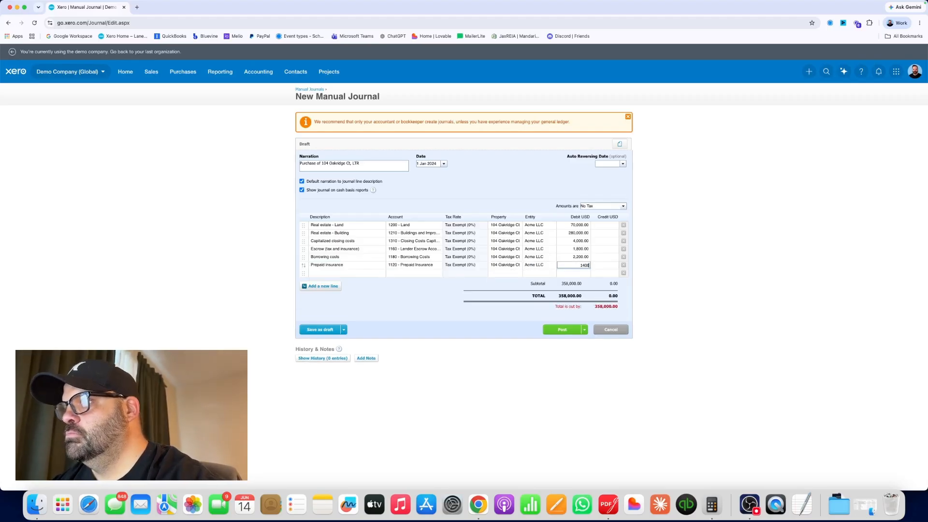
{"action": "key", "text": "Tab"}
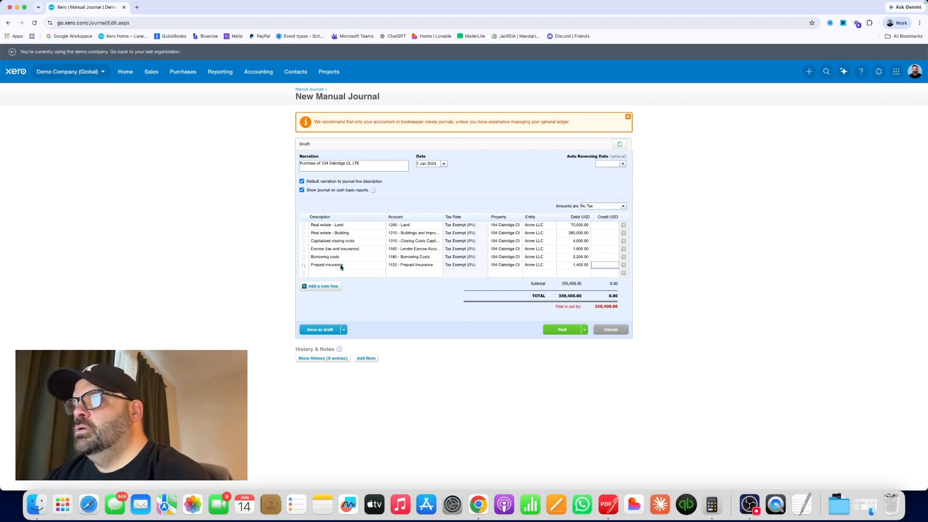
{"action": "left_click", "coordinate": [677, 294]}
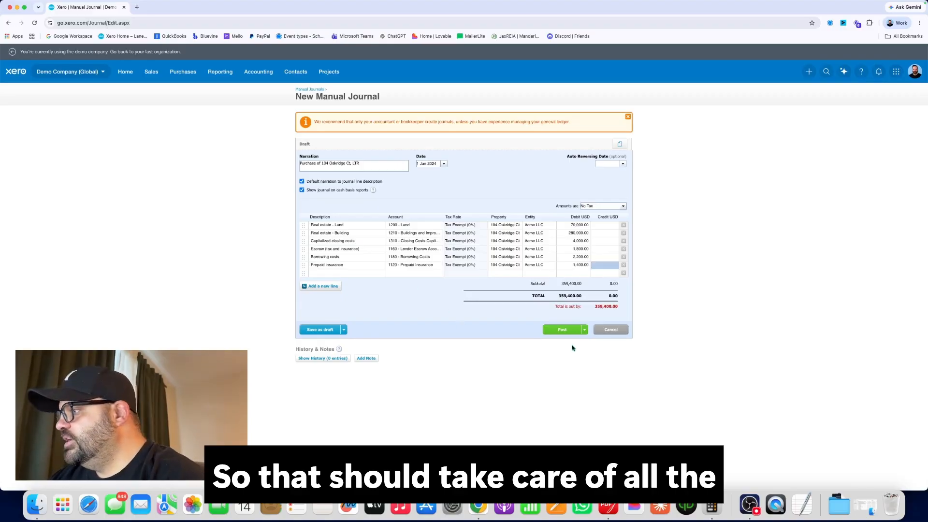
- Reopen Sample_HUD_1_Statement_2024.pdf and check the gross amount due from the borrower against the journal's total debits
{"action": "left_click", "coordinate": [43, 515]}
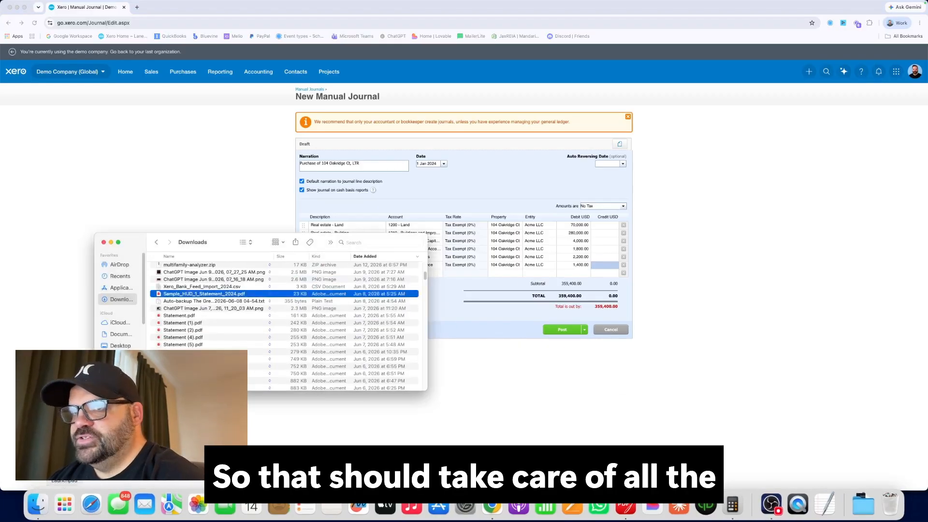
{"action": "left_click", "coordinate": [625, 508]}
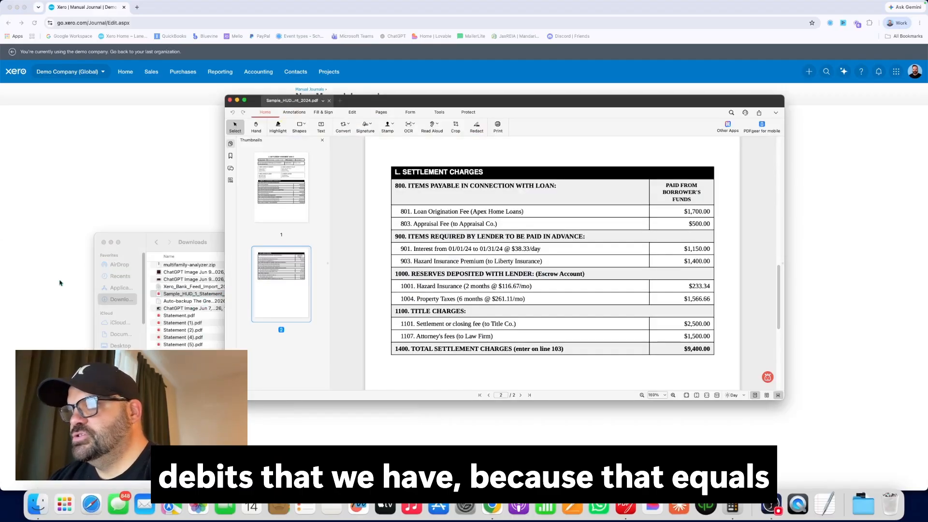
{"action": "left_click", "coordinate": [110, 243]}
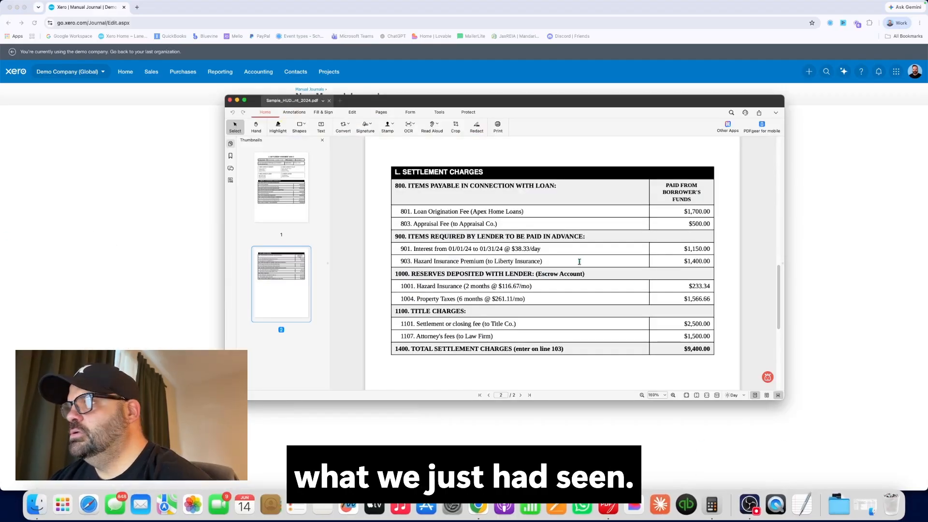
{"action": "scroll", "coordinate": [514, 261], "scroll_direction": "up", "scroll_amount": 15}
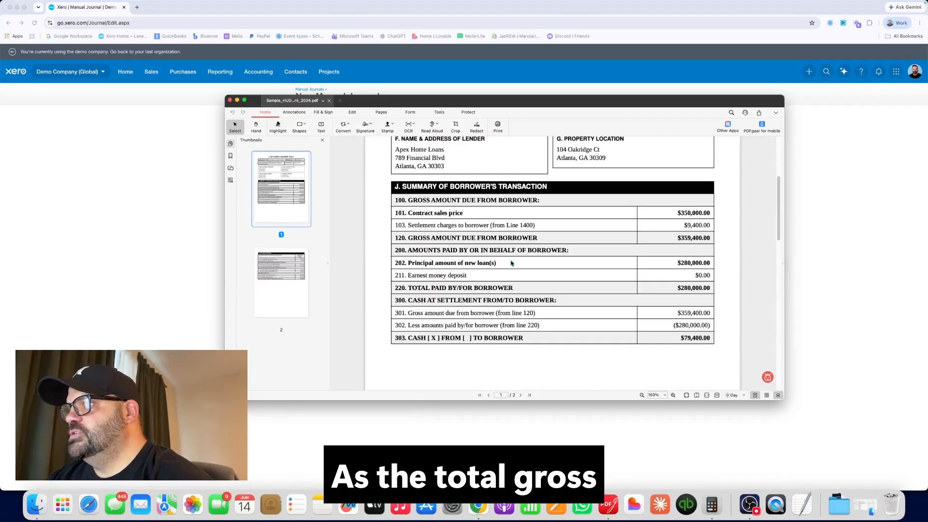
{"action": "left_click_drag", "start_coordinate": [408, 237], "coordinate": [686, 240]}
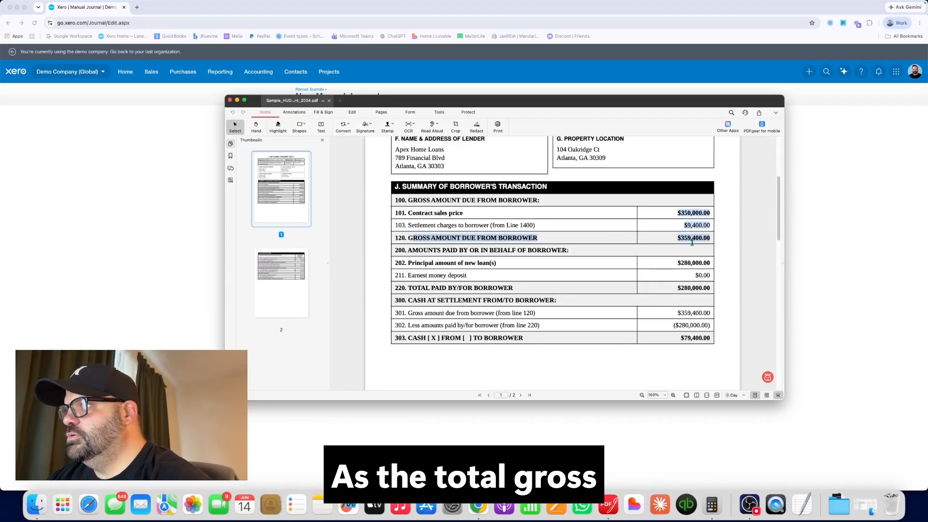
{"action": "left_click", "coordinate": [679, 244]}
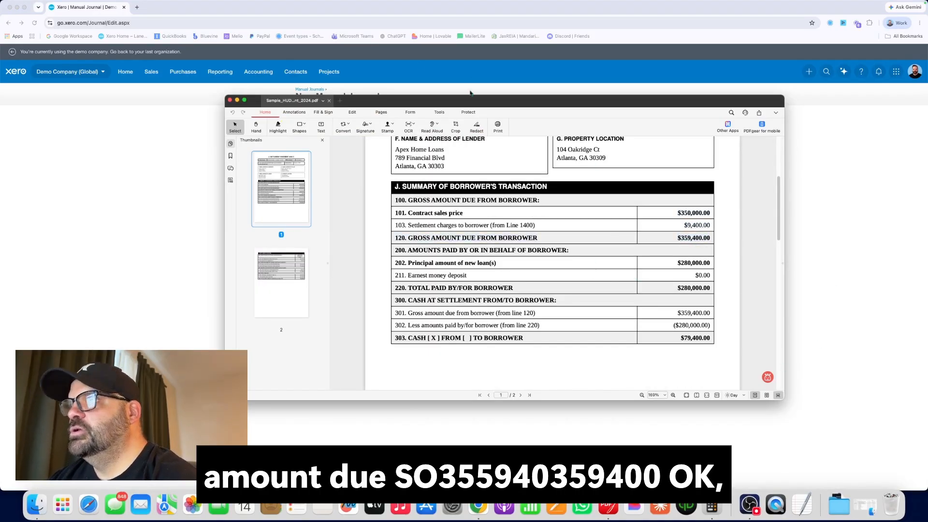
- Examine the principal amount of the new loan in the borrower's transaction summary and return to the Xero journal
{"action": "left_click_drag", "start_coordinate": [473, 101], "coordinate": [482, 120]}
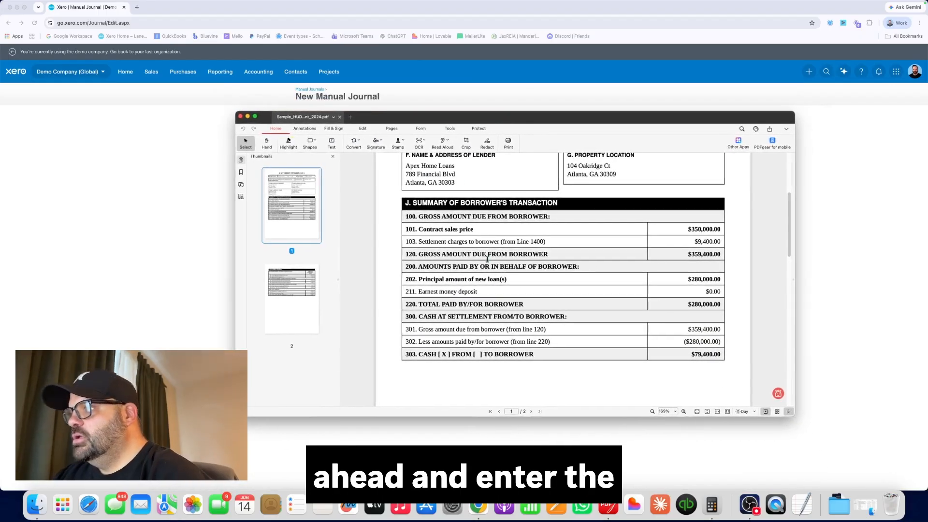
{"action": "scroll", "coordinate": [530, 219], "scroll_direction": "down", "scroll_amount": 2}
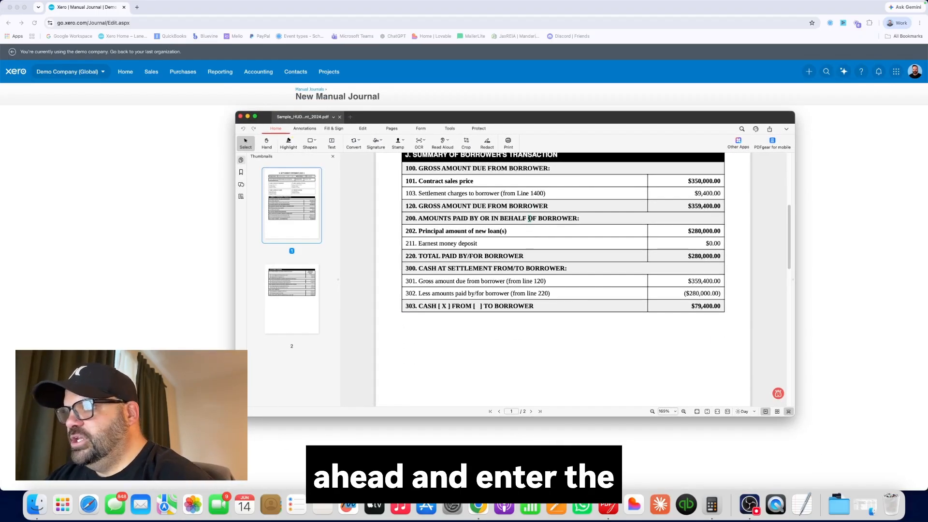
{"action": "scroll", "coordinate": [529, 219], "scroll_direction": "up", "scroll_amount": 1}
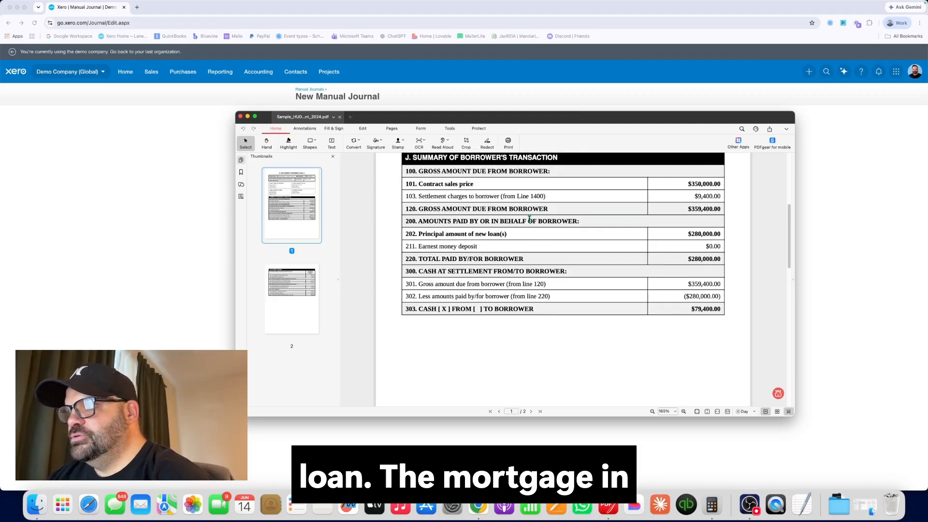
{"action": "left_click", "coordinate": [248, 117]}
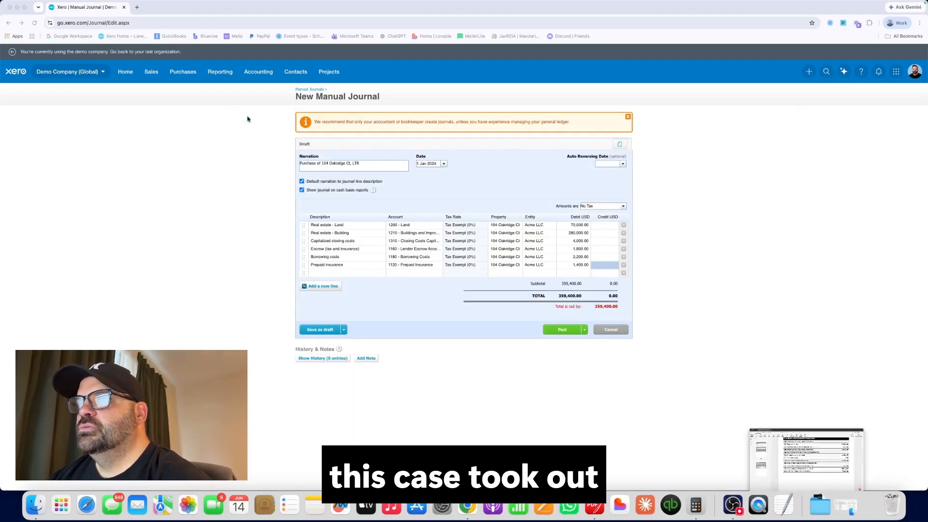
- Describe the seventh journal line as "Mortgage loan"
{"action": "left_click", "coordinate": [342, 273]}
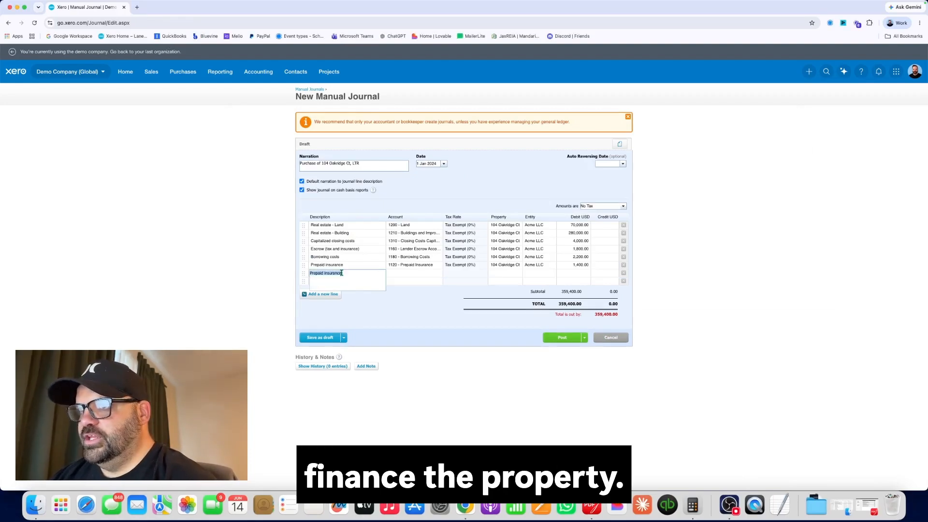
{"action": "type", "text": "Mortg"}
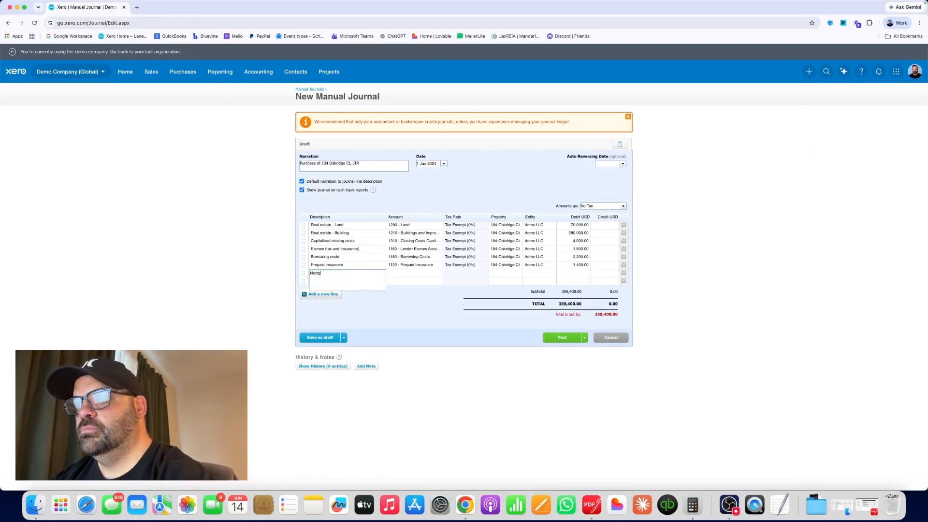
{"action": "type", "text": "age loan"}
{"action": "key", "text": "Tab"}
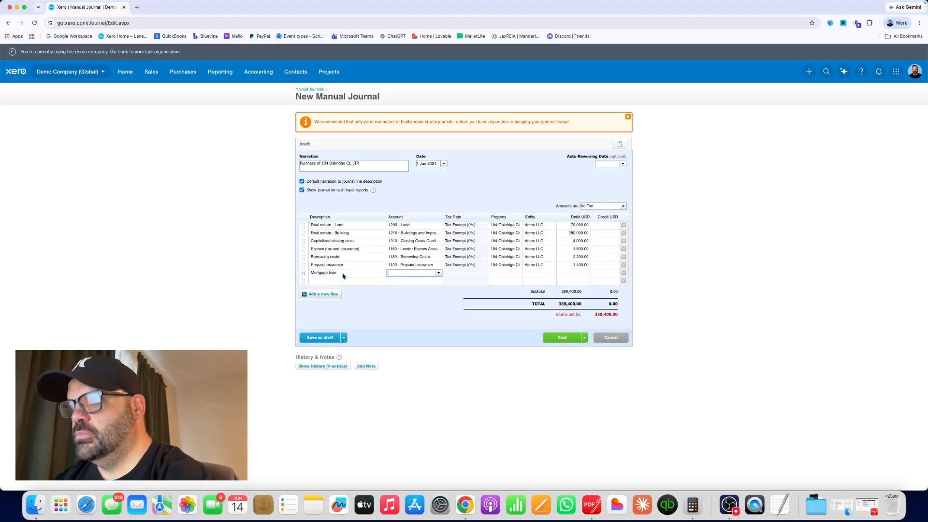
- Assign the mortgage loan line to the 2100 Mortgage Payable Long Term account and the new property
{"action": "type", "text": "mortgage"}
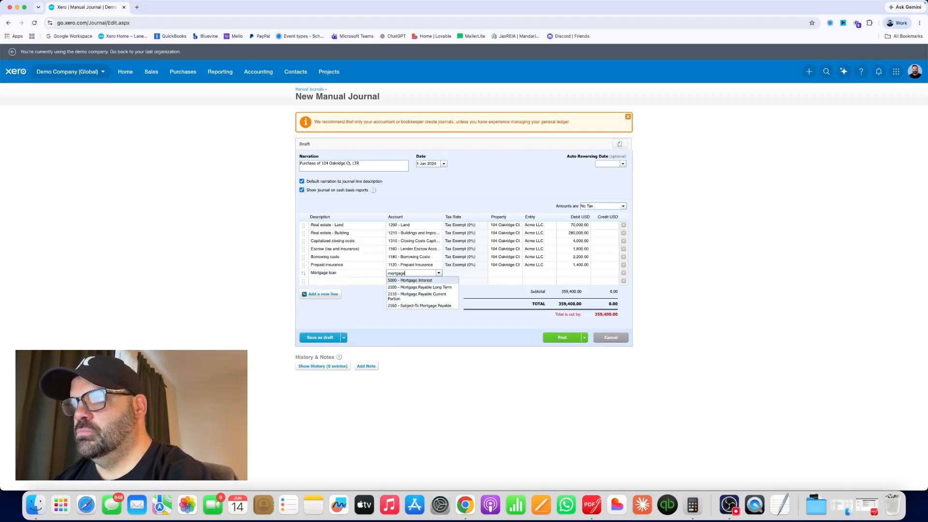
{"action": "key", "text": "Down"}
{"action": "key", "text": "Tab"}
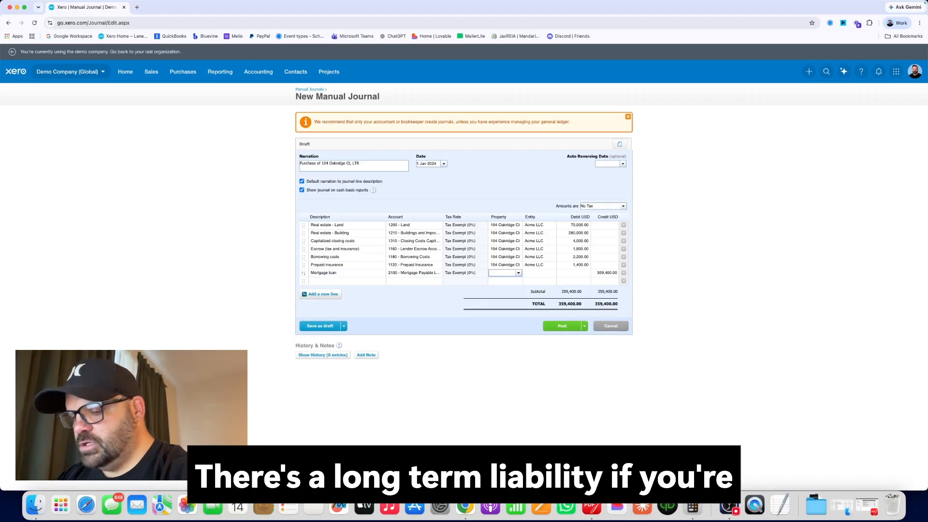
{"action": "type", "text": "104"}
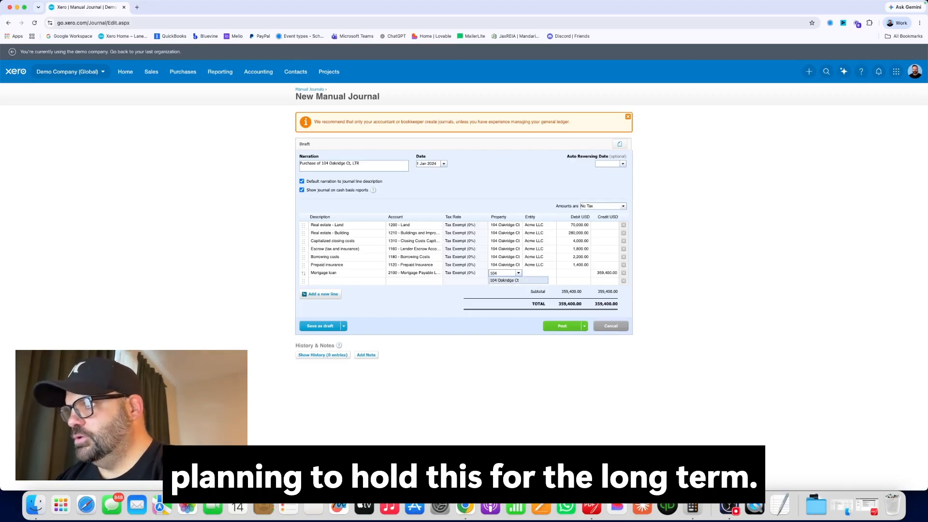
{"action": "key", "text": "Tab"}
- Assign the mortgage loan line to entity Acme LLC, with a credit of 280,000 and no debit
{"action": "type", "text": "acme"}
{"action": "key", "text": "Tab"}
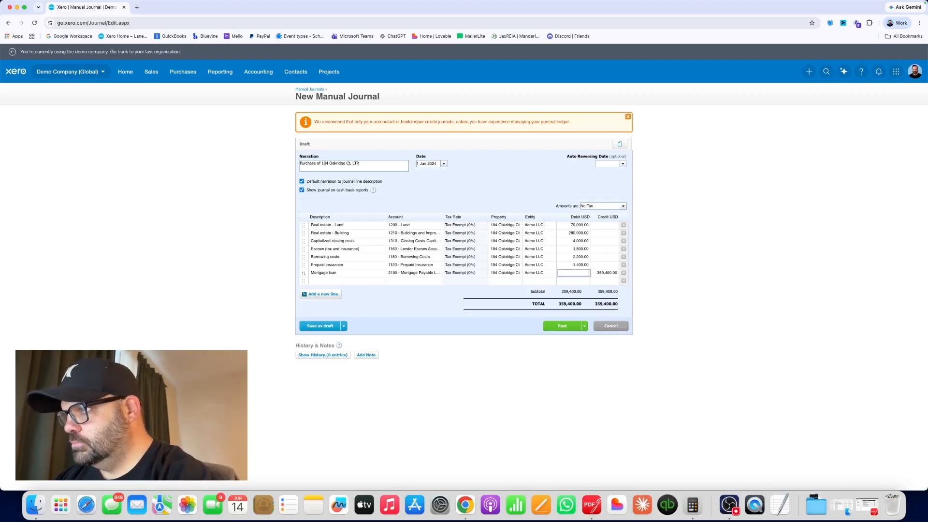
{"action": "key", "text": "Tab"}
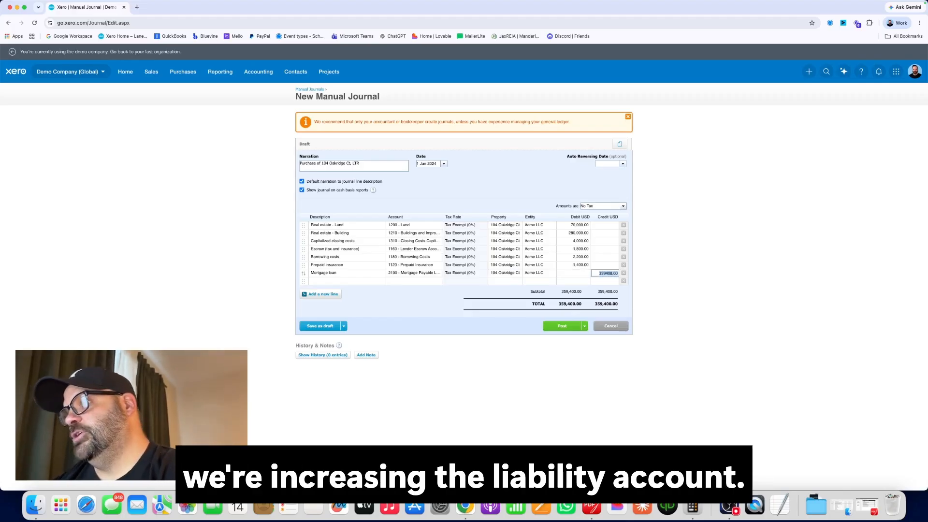
{"action": "type", "text": "280000"}
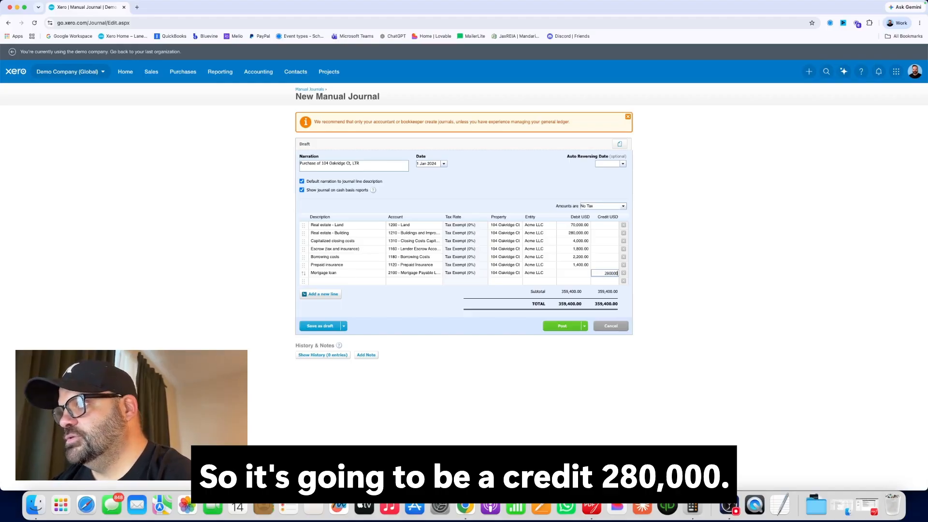
{"action": "key", "text": "Tab"}
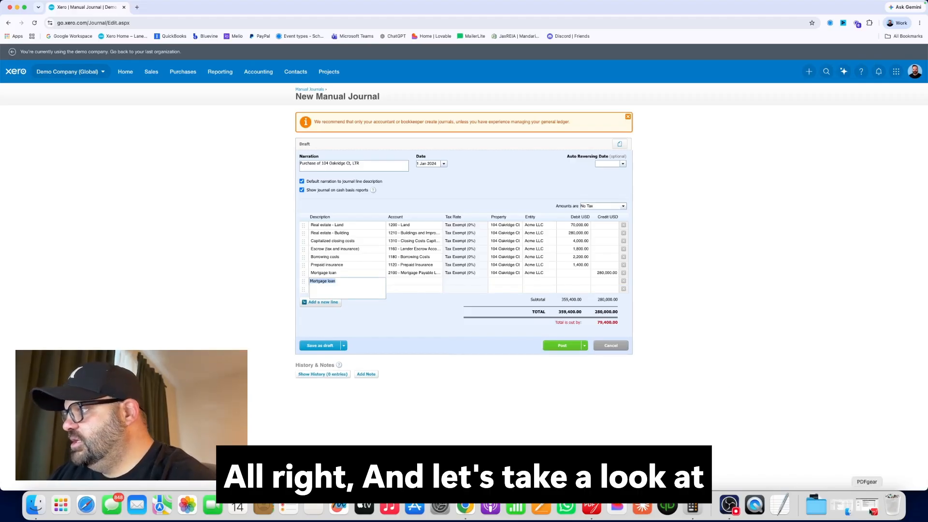
- Reopen the settlement statement and examine the cash due from the borrower on line 303
{"action": "left_click", "coordinate": [867, 505]}
{"action": "scroll", "coordinate": [511, 322], "scroll_direction": "up", "scroll_amount": 10}
{"action": "scroll", "coordinate": [507, 321], "scroll_direction": "down", "scroll_amount": 12}
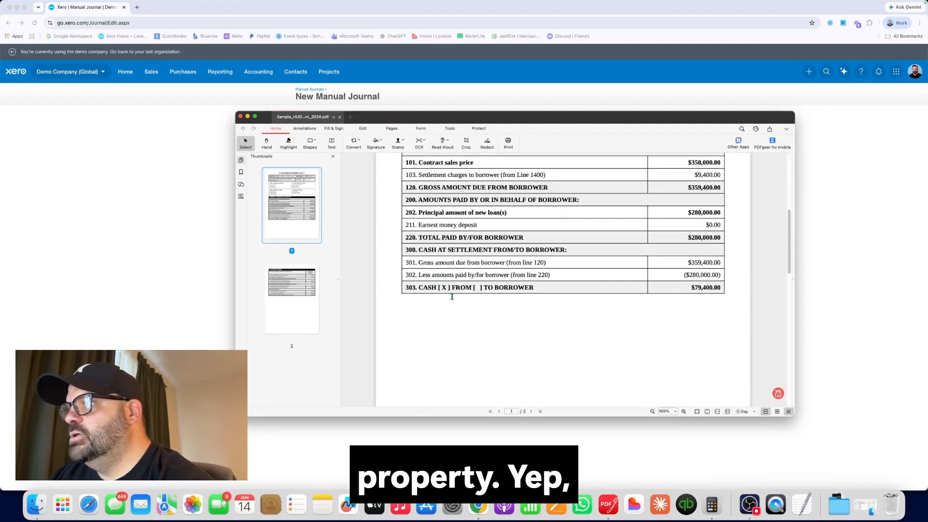
{"action": "left_click_drag", "start_coordinate": [691, 287], "coordinate": [729, 286]}
{"action": "left_click", "coordinate": [675, 267]}
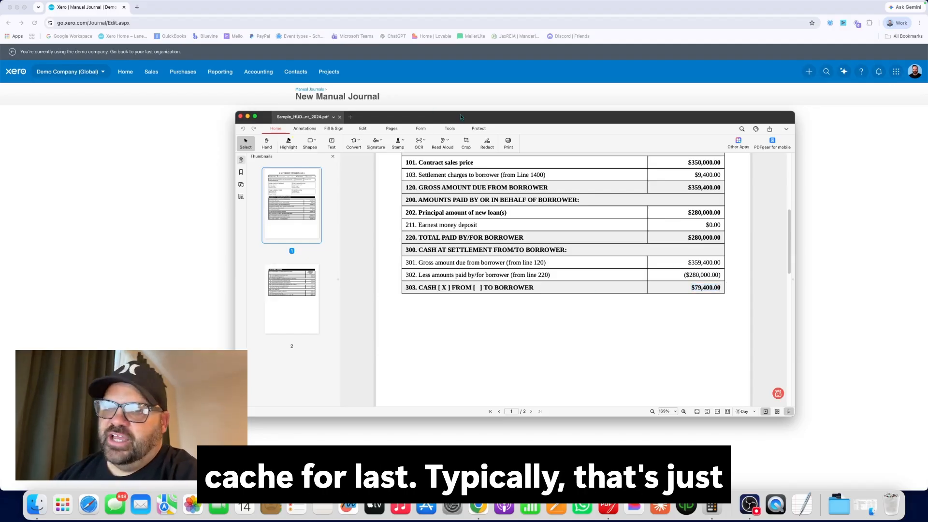
{"action": "left_click_drag", "start_coordinate": [461, 117], "coordinate": [472, 150]}
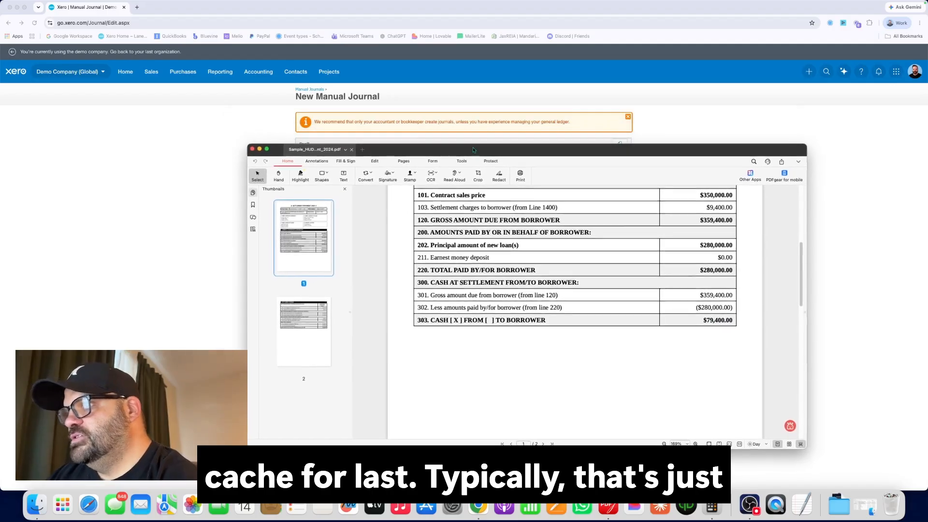
- Put the settlement statement away and describe the eighth journal line as "Cash from borrower"
{"action": "left_click", "coordinate": [259, 151]}
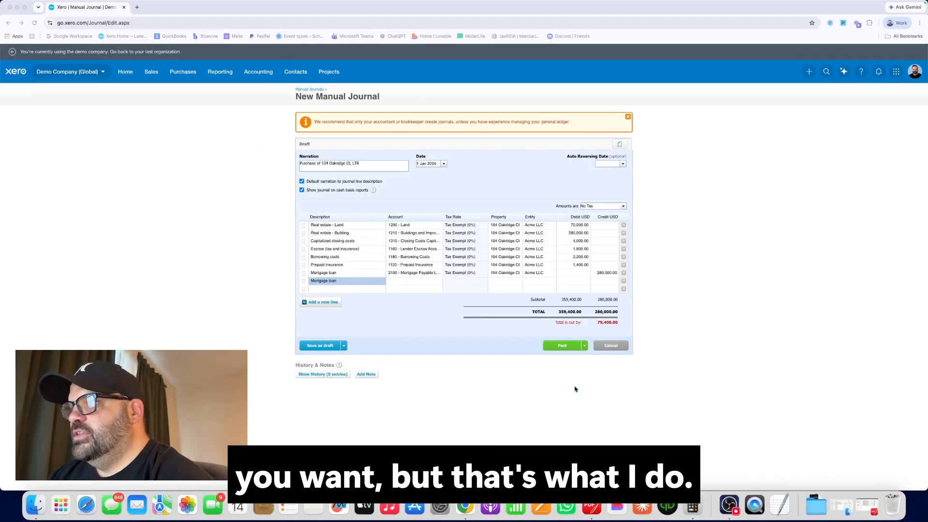
{"action": "left_click", "coordinate": [364, 281]}
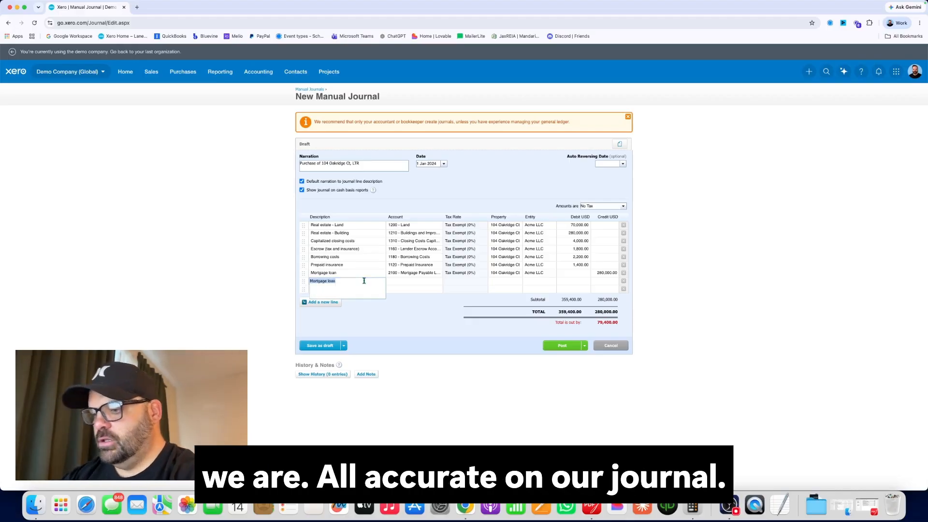
{"action": "type", "text": "Cash from"}
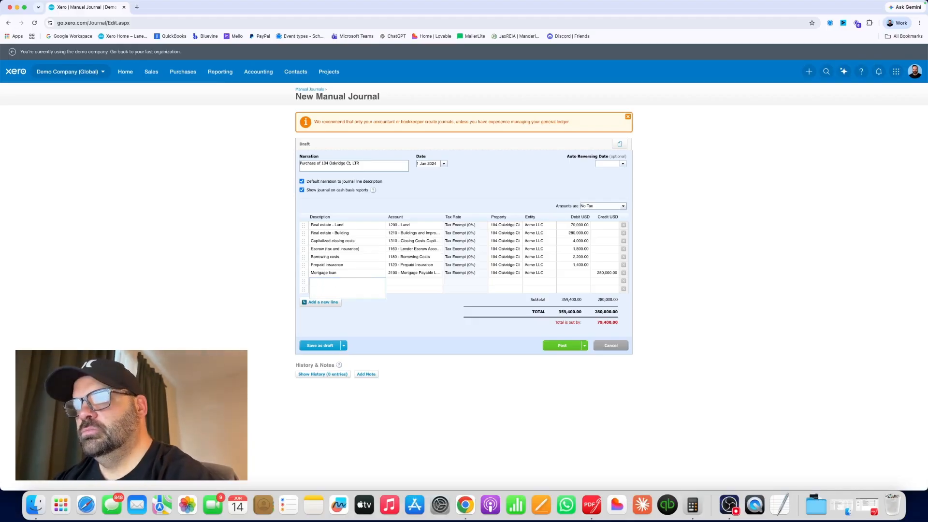
{"action": "type", "text": " borrower"}
{"action": "key", "text": "Tab"}
- Assign the cash from borrower line to the 1000 Operating Checking account and the new property
{"action": "type", "text": "1000"}
{"action": "key", "text": "Tab"}
{"action": "type", "text": "104 Oakridge Ct"}
{"action": "key", "text": "Tab"}
- Assign the cash from borrower line to entity Acme LLC, with a credit of 79,400 and no debit
{"action": "type", "text": "Acme"}
{"action": "key", "text": "Tab"}
{"action": "key", "text": "Tab"}
{"action": "left_click", "coordinate": [611, 319]}
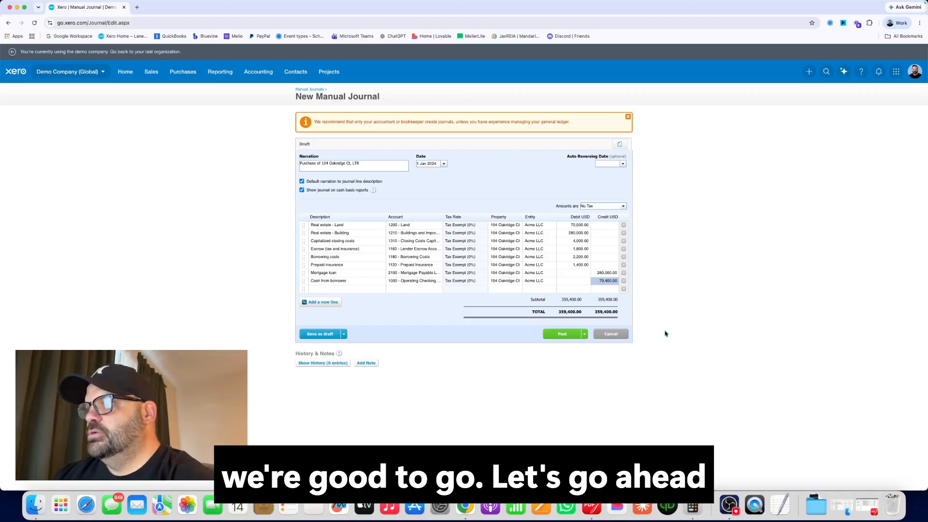
- Post the manual journal and clear the browser and calculator windows off the desktop
{"action": "left_click", "coordinate": [565, 335]}
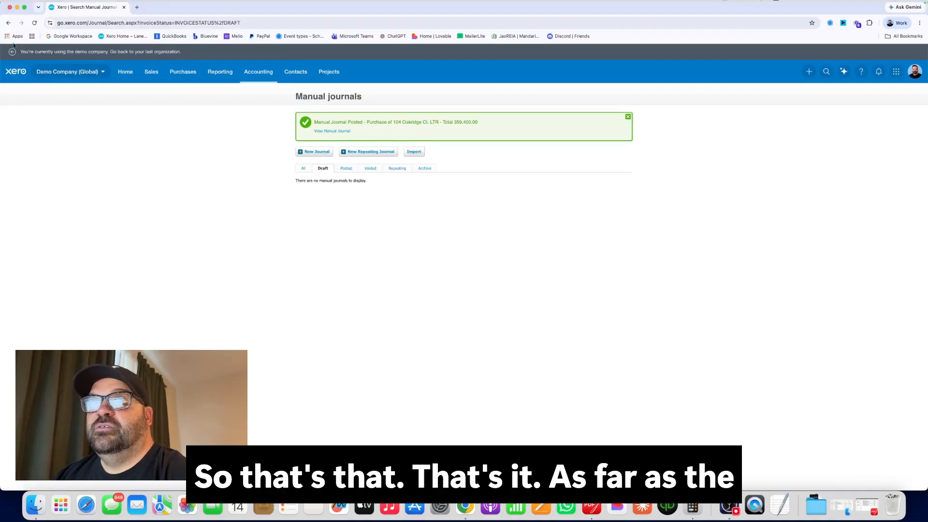
{"action": "left_click", "coordinate": [17, 7]}
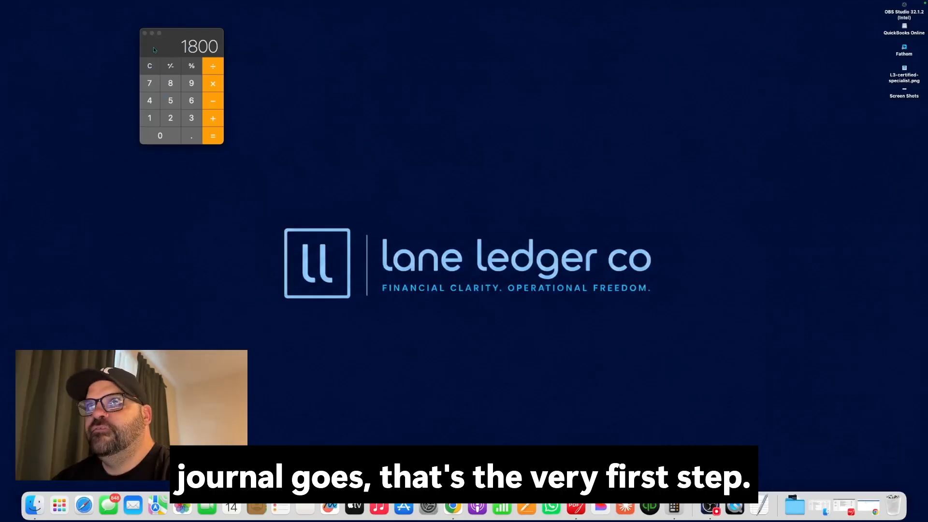
{"action": "left_click", "coordinate": [145, 34]}
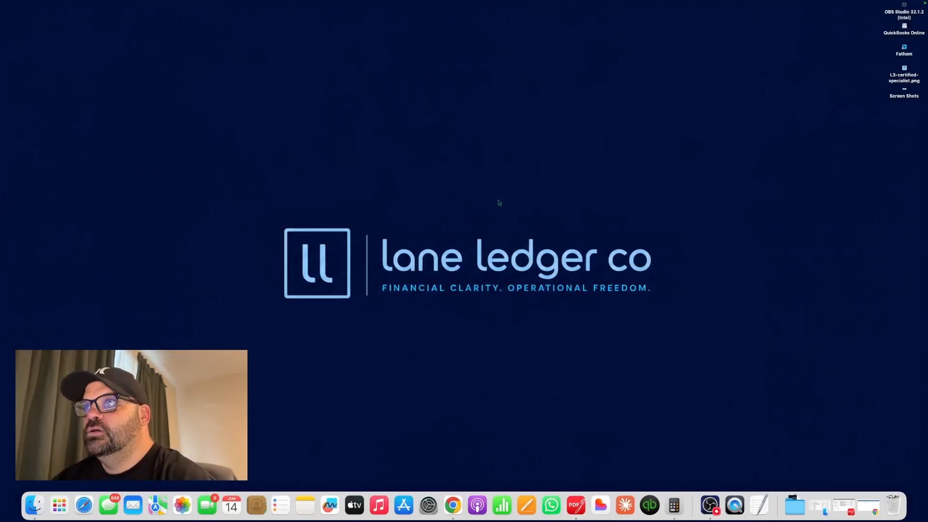